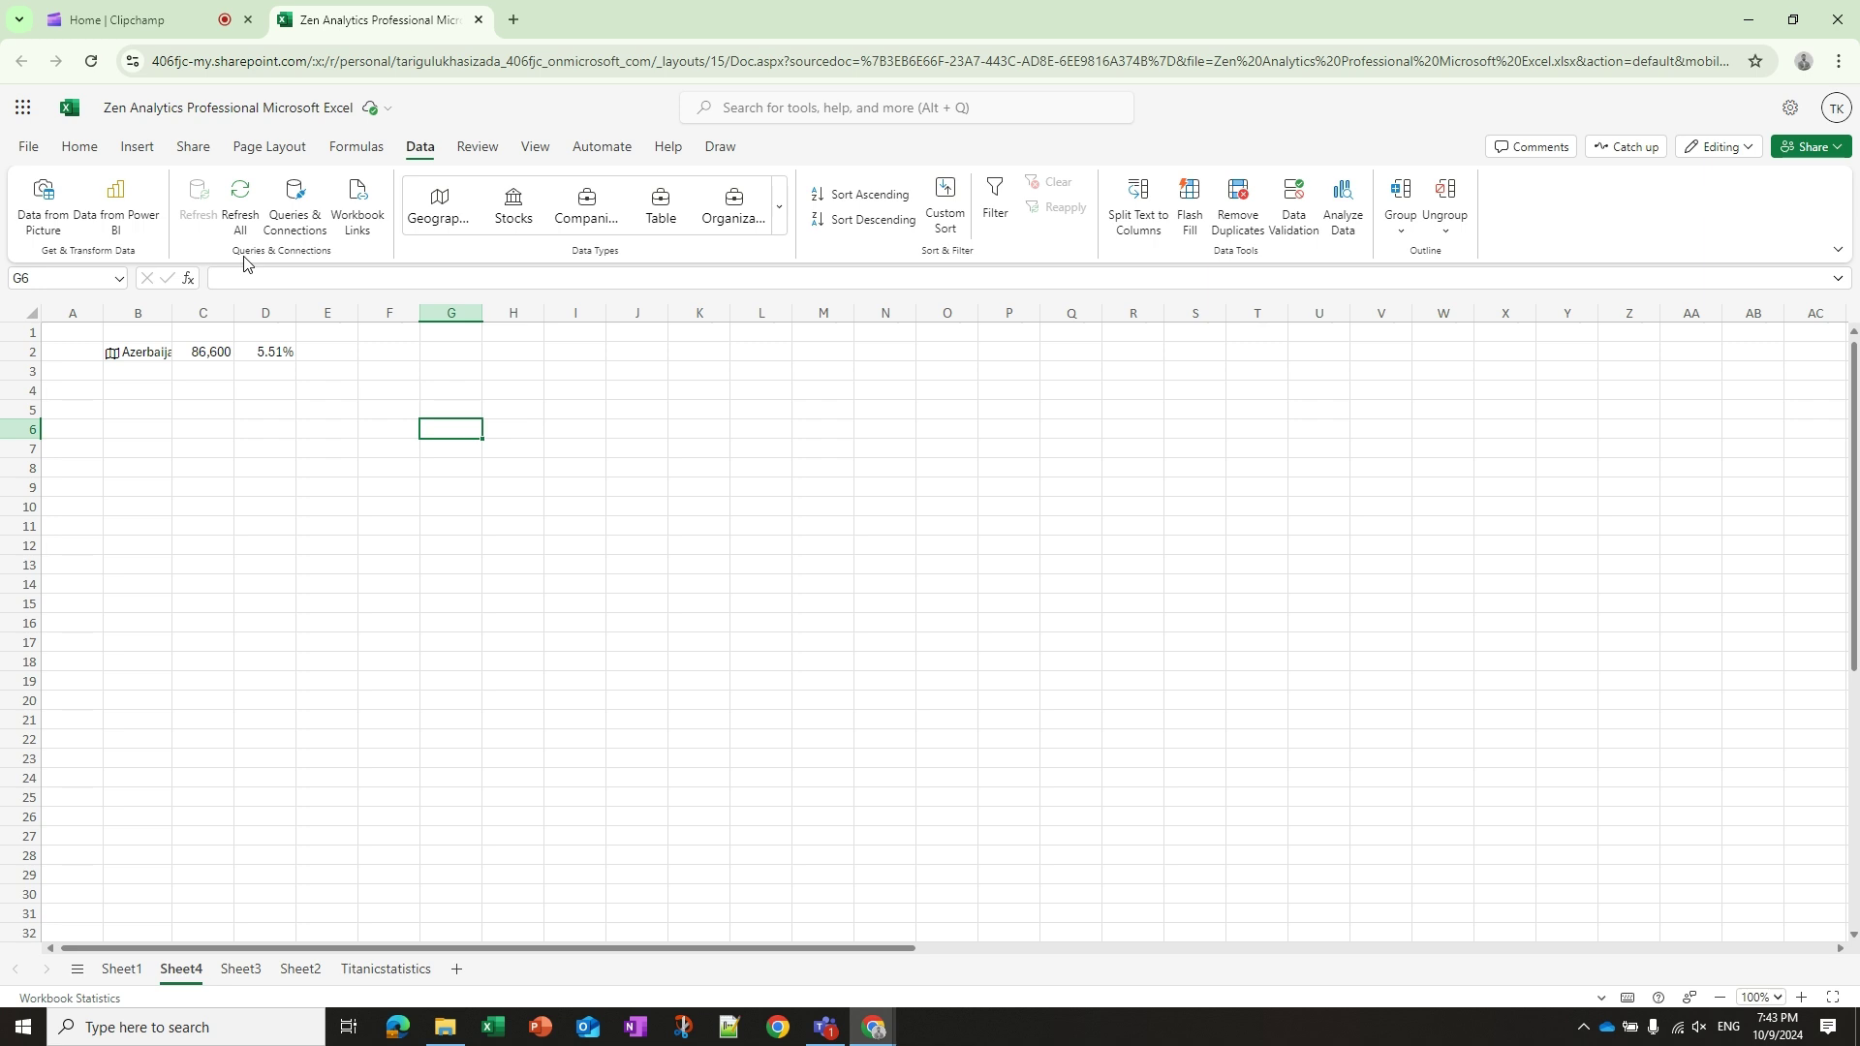
- Look through the Queries & Connections, Workbook Links and Data Types panels, closing each
click(301, 228)
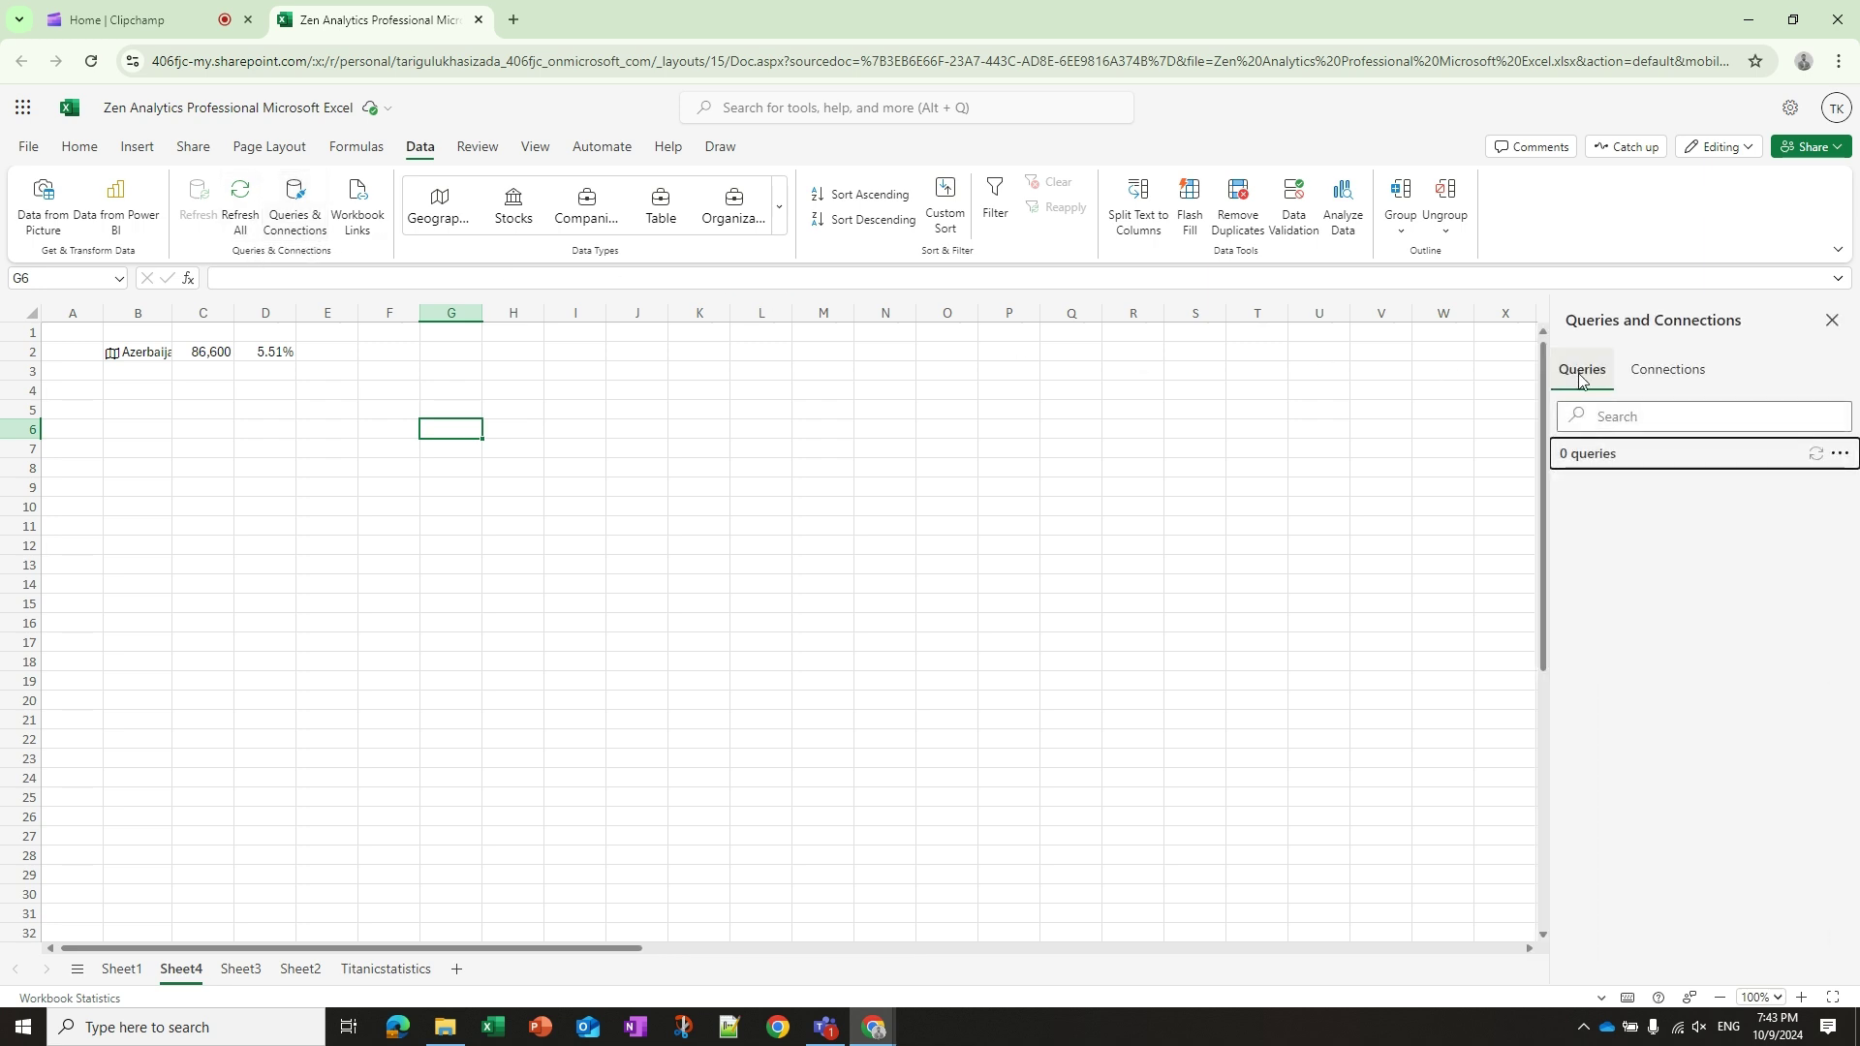
click(1632, 379)
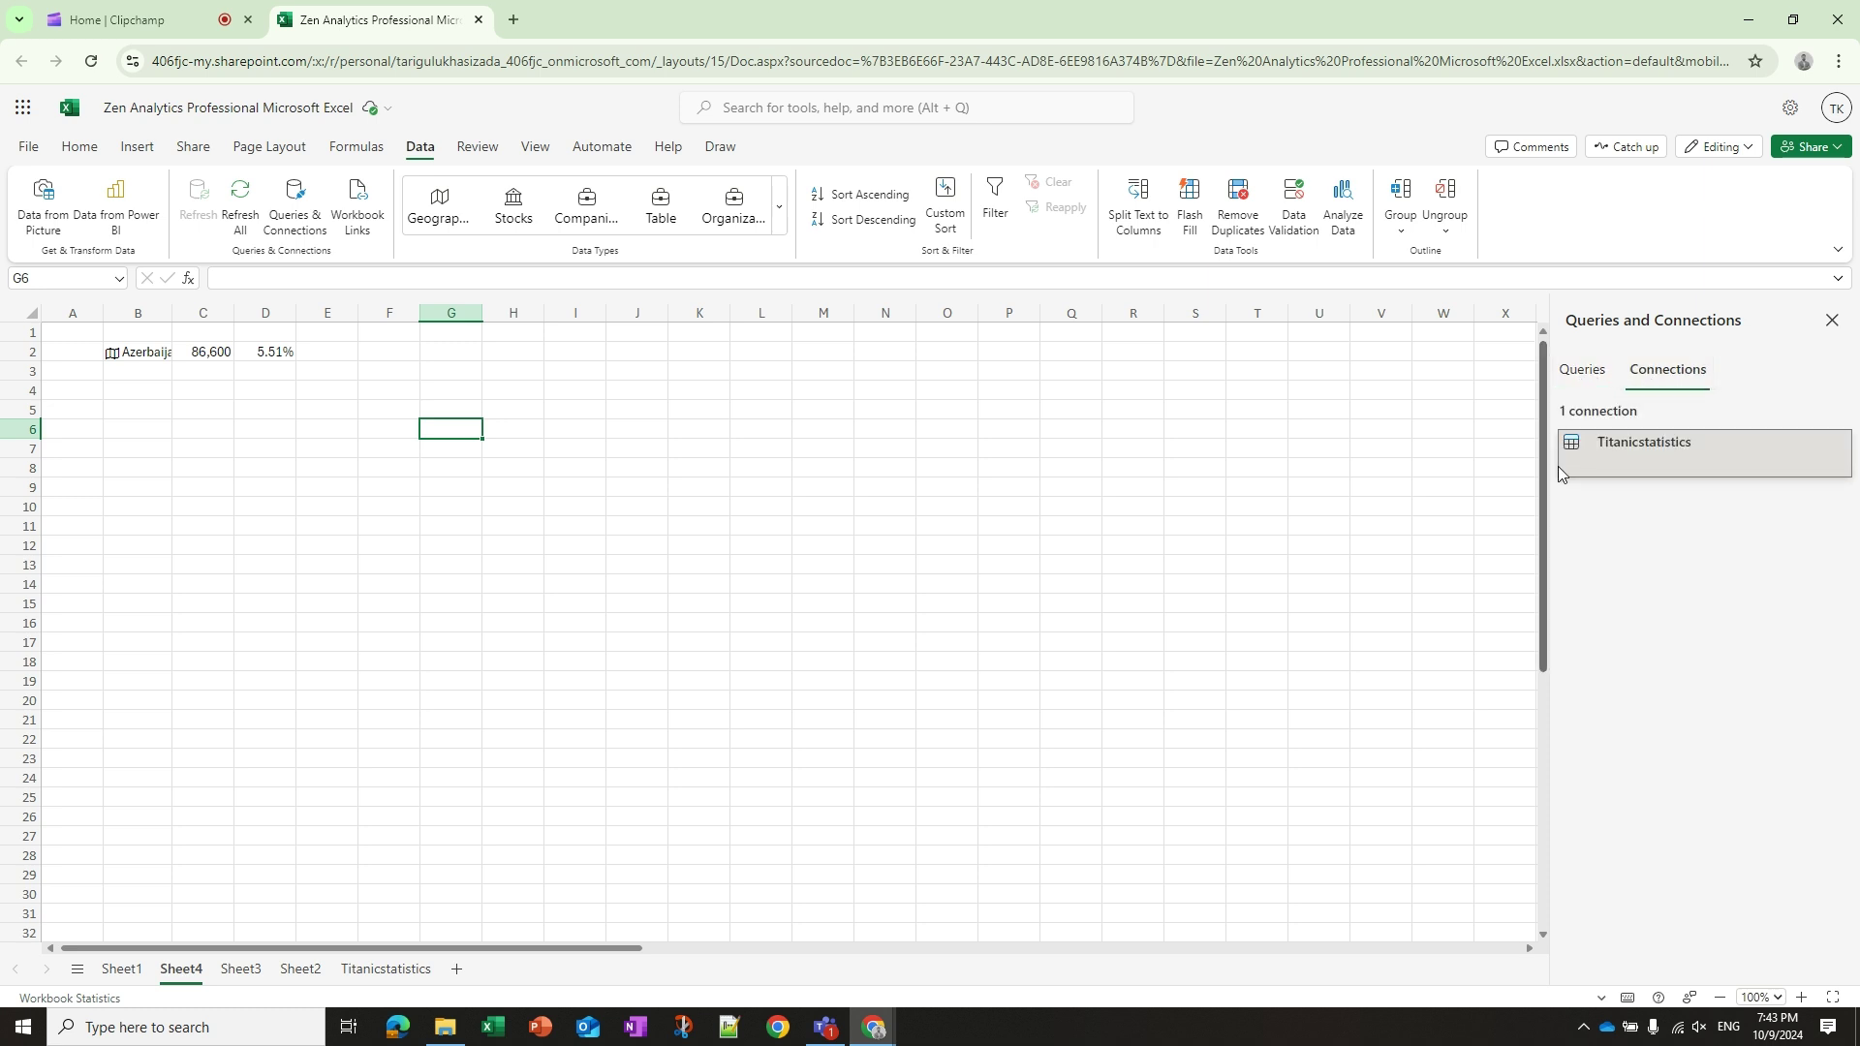
click(1831, 320)
click(345, 226)
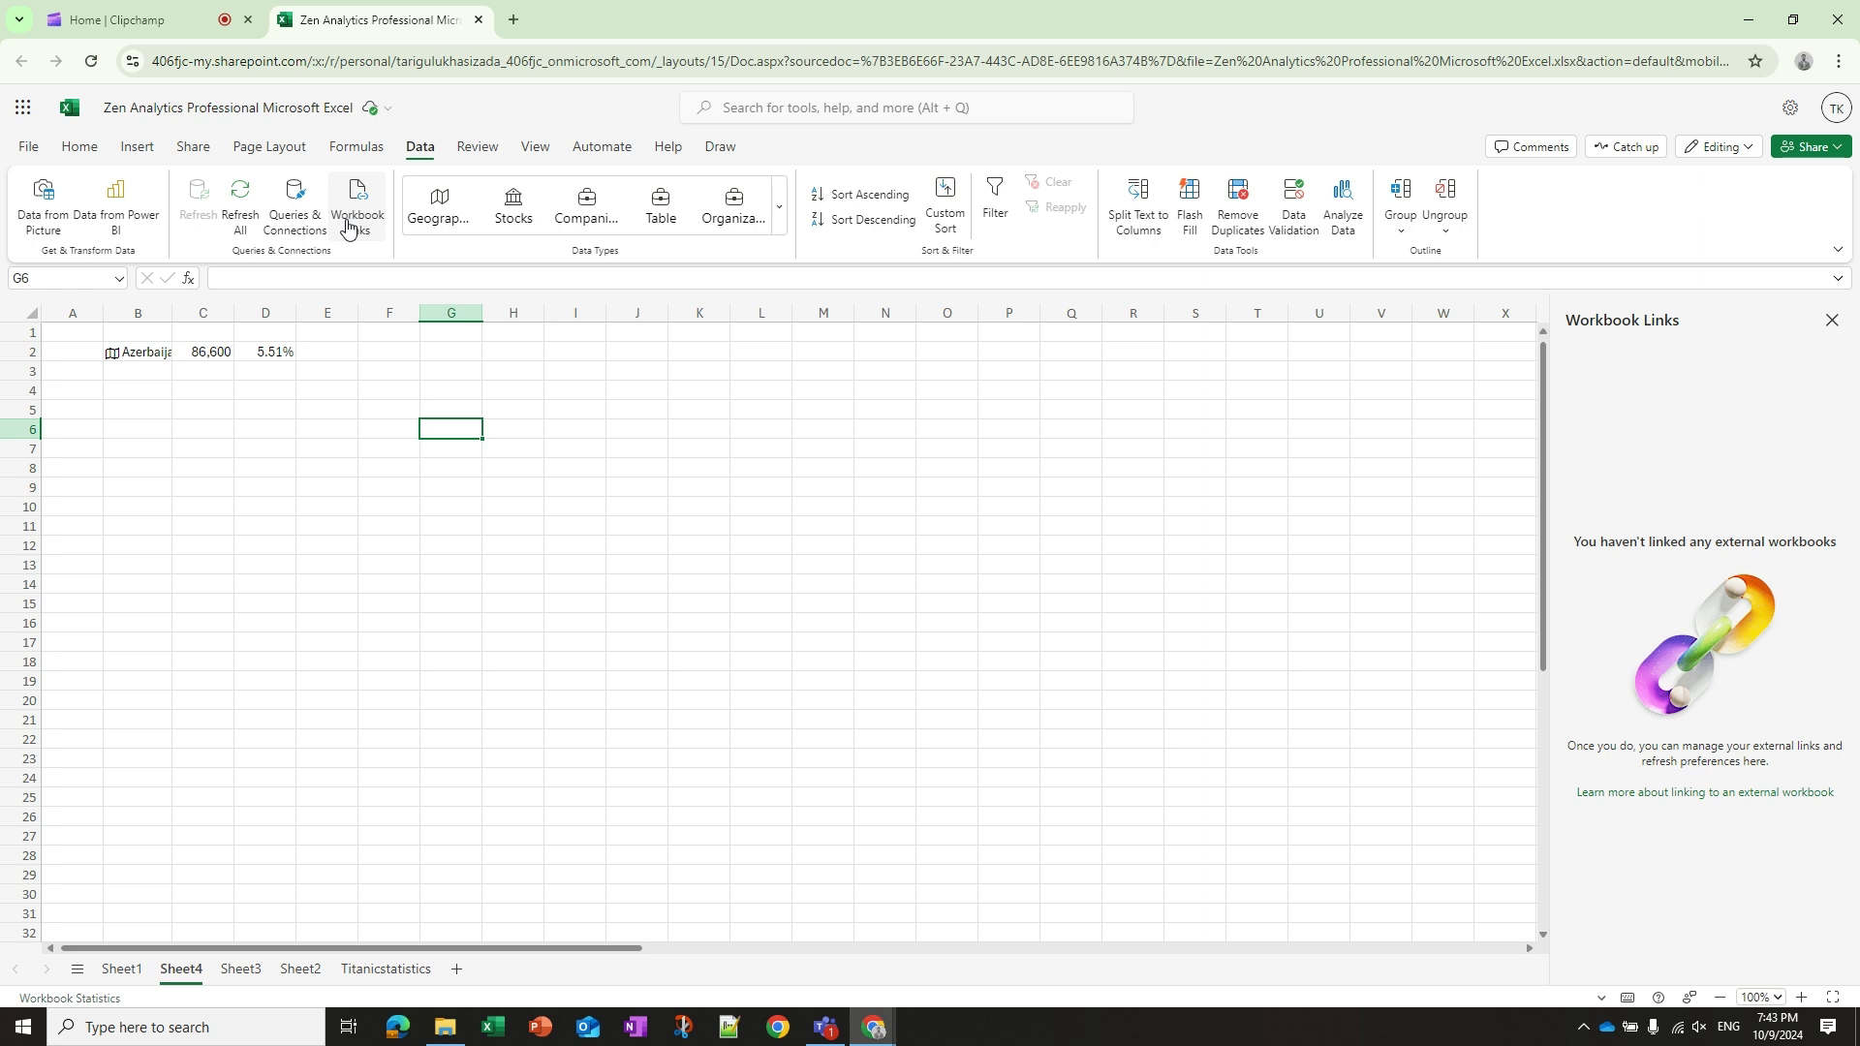
click(1831, 321)
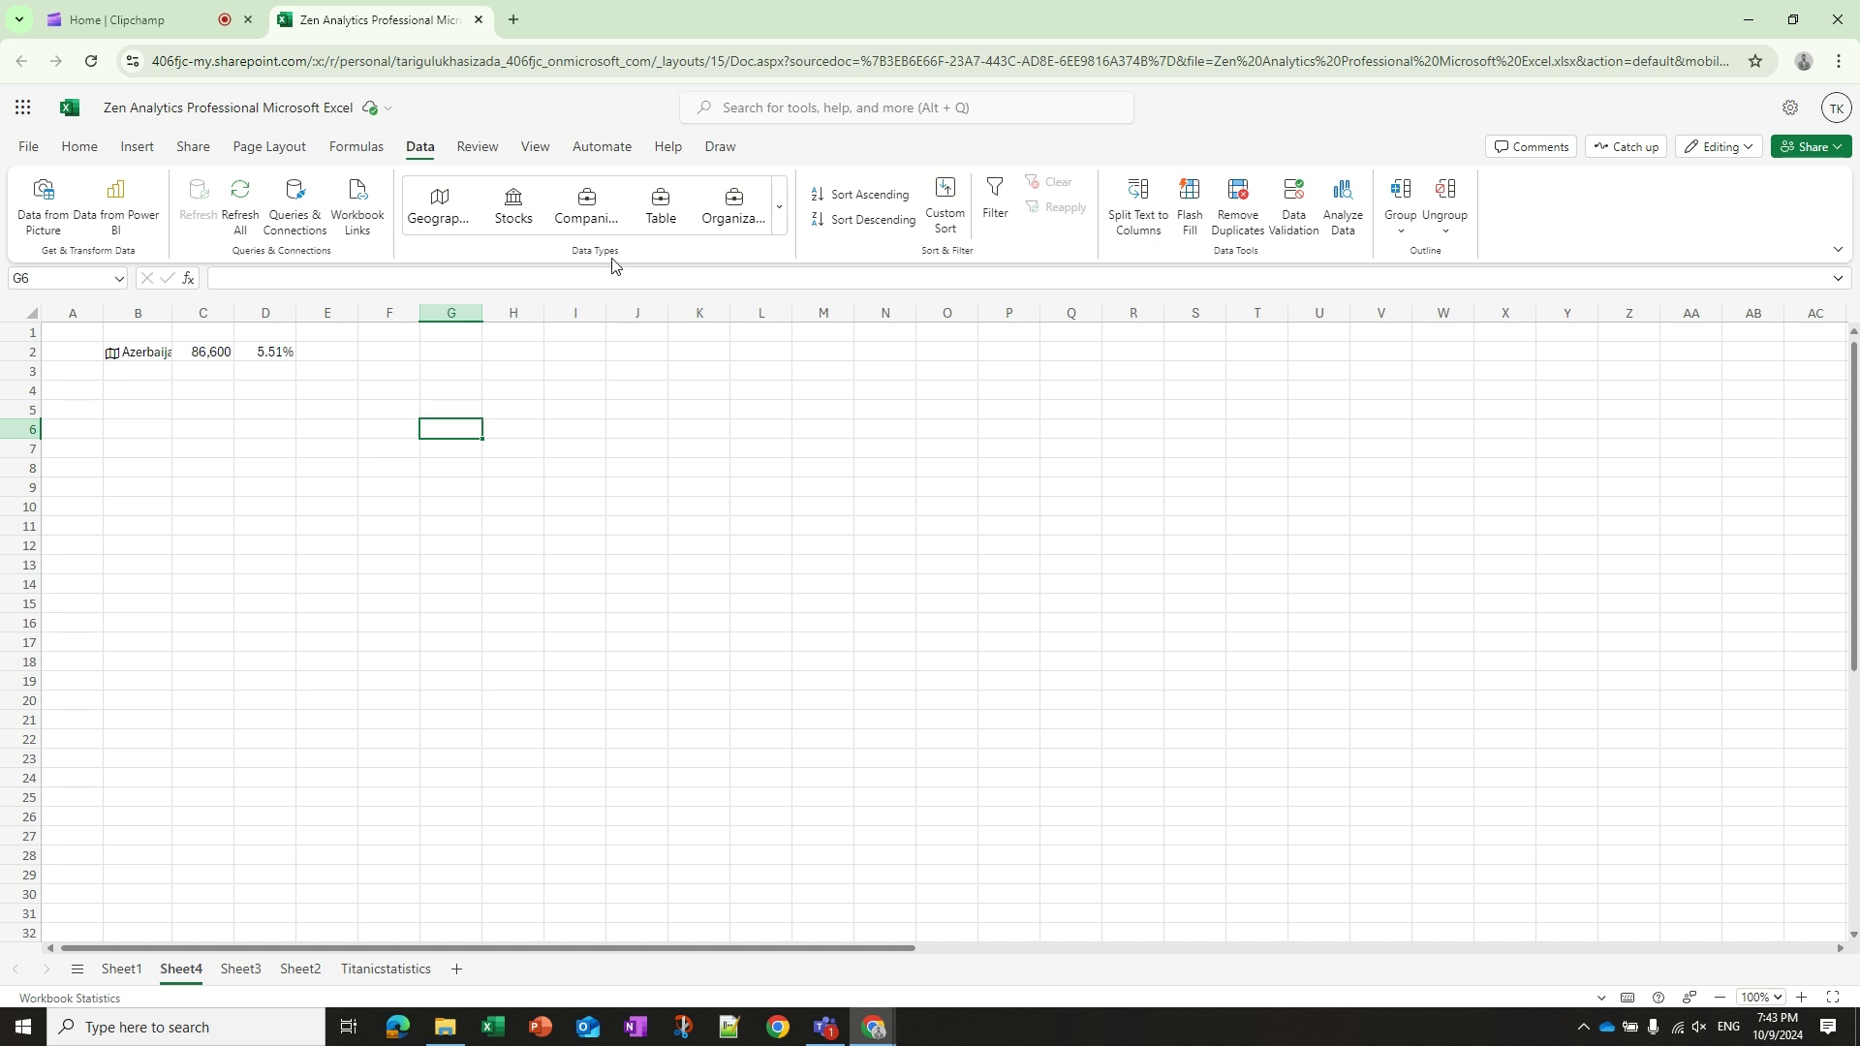
click(779, 206)
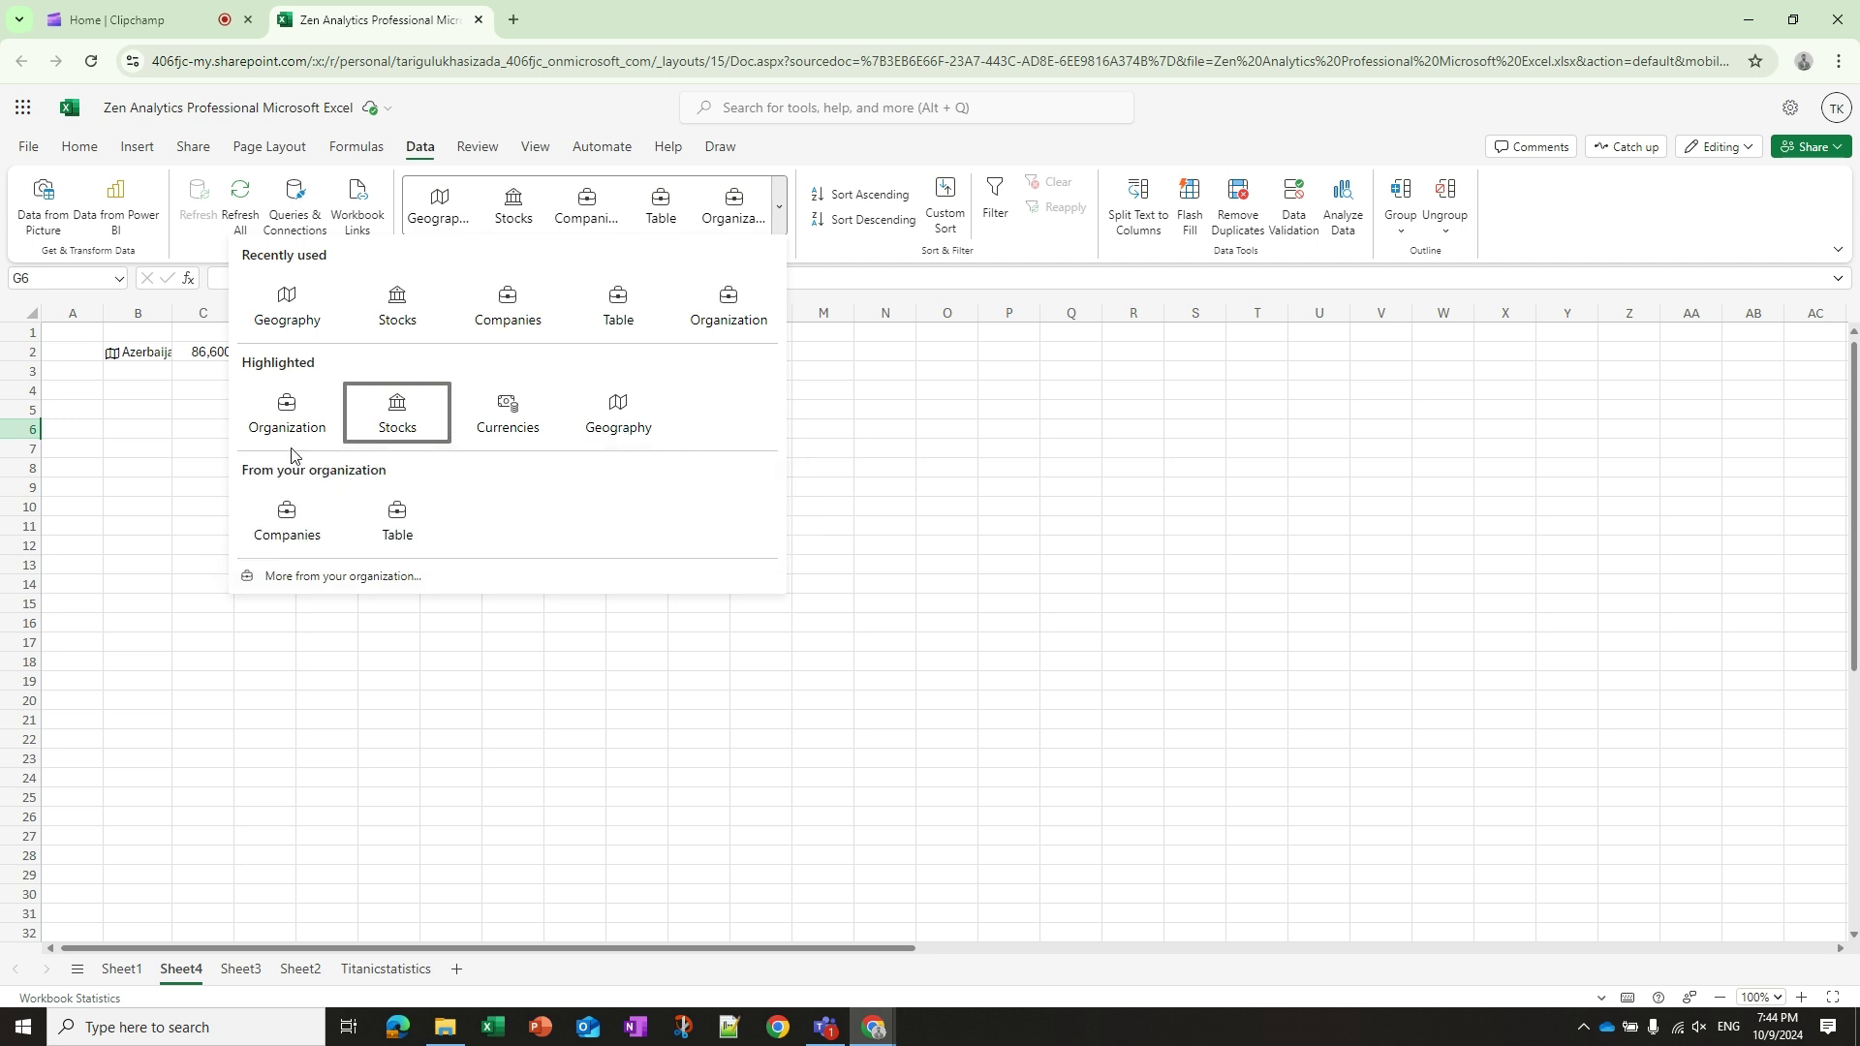
key(Escape)
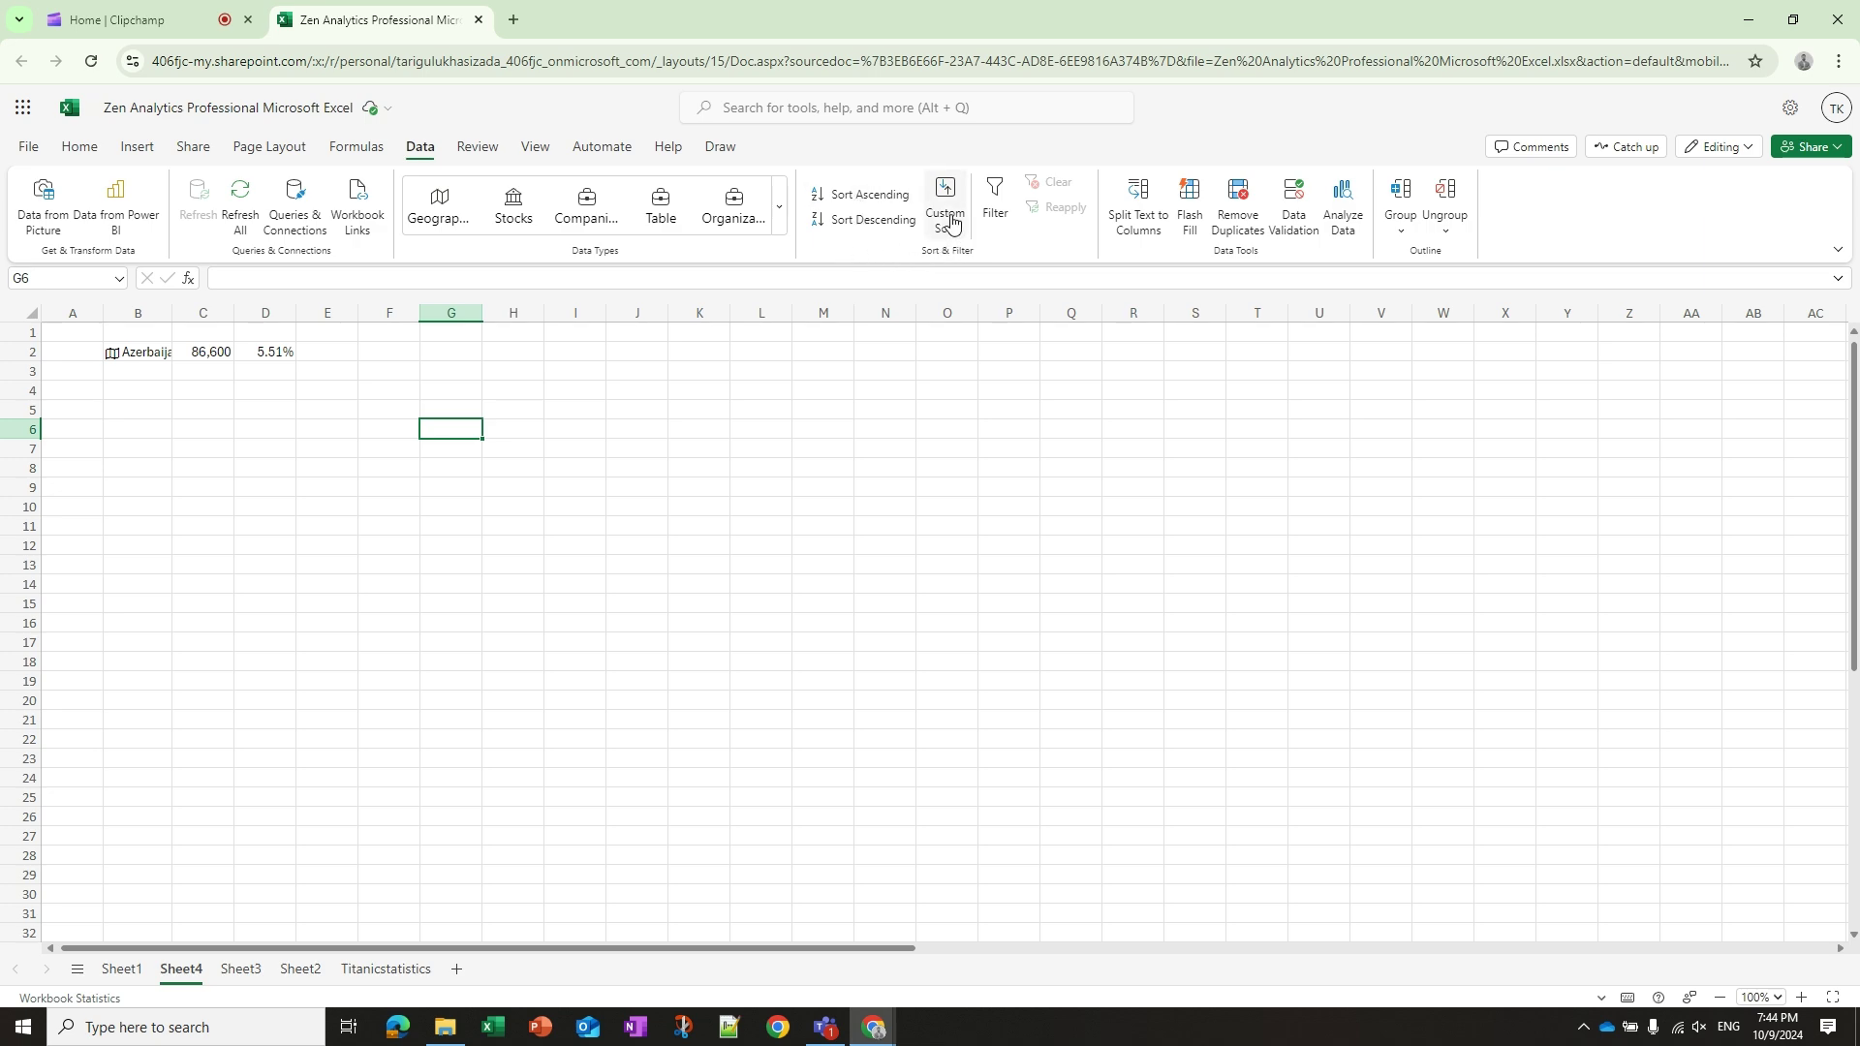
- Try Custom Sort, dismiss the error, then on the Titanicstatistics sheet open Custom Sort and cancel
click(946, 206)
click(1203, 472)
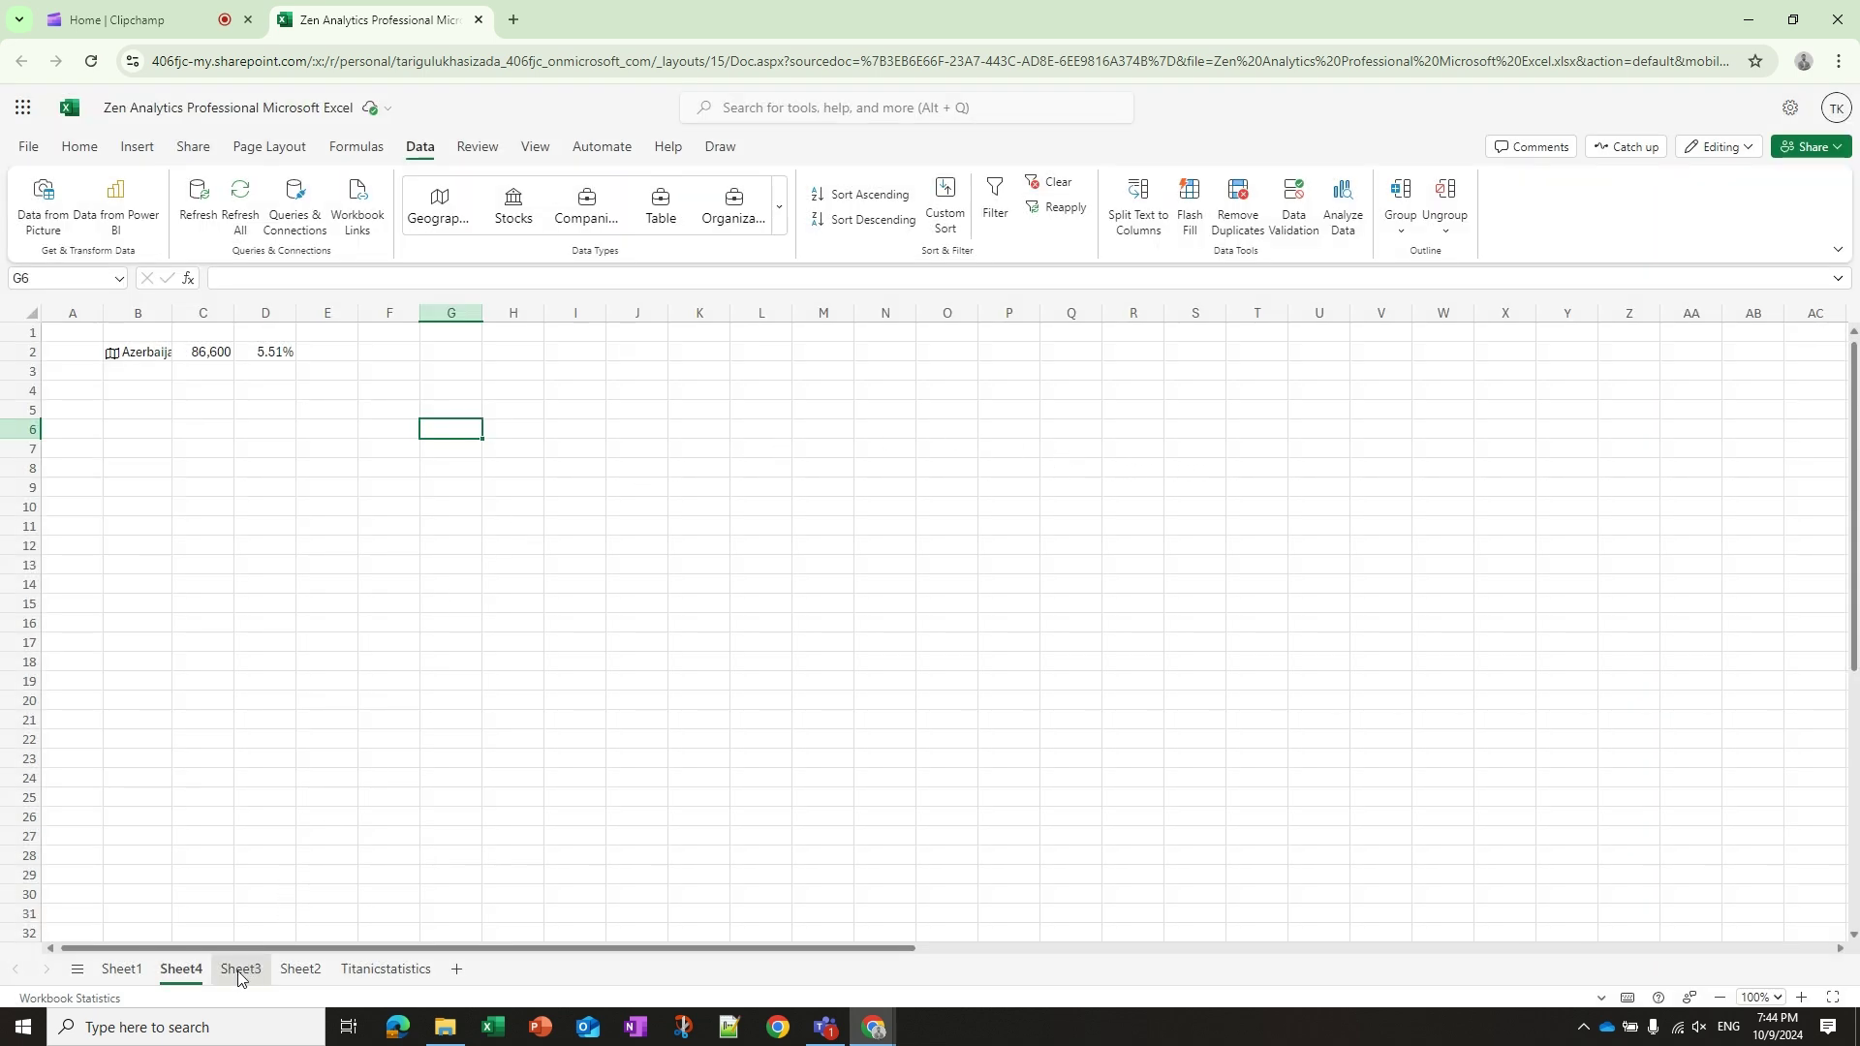
click(386, 968)
click(416, 399)
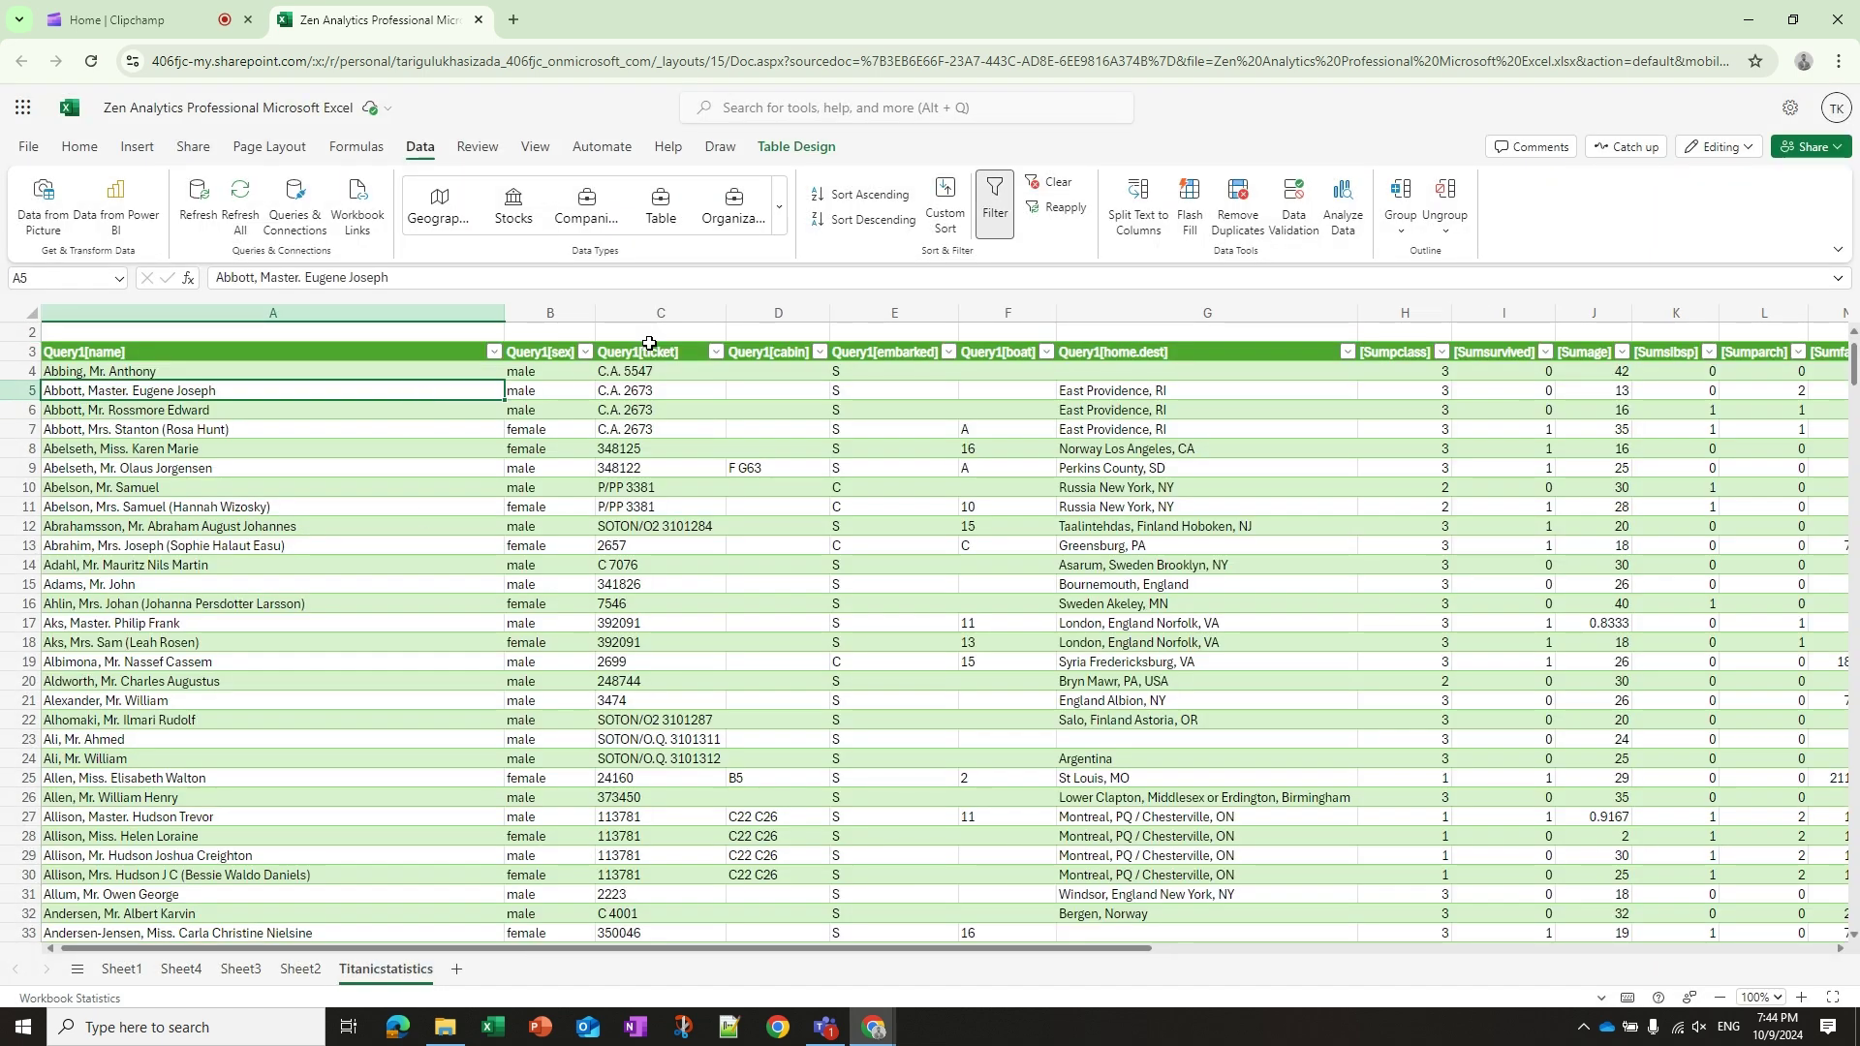
click(945, 206)
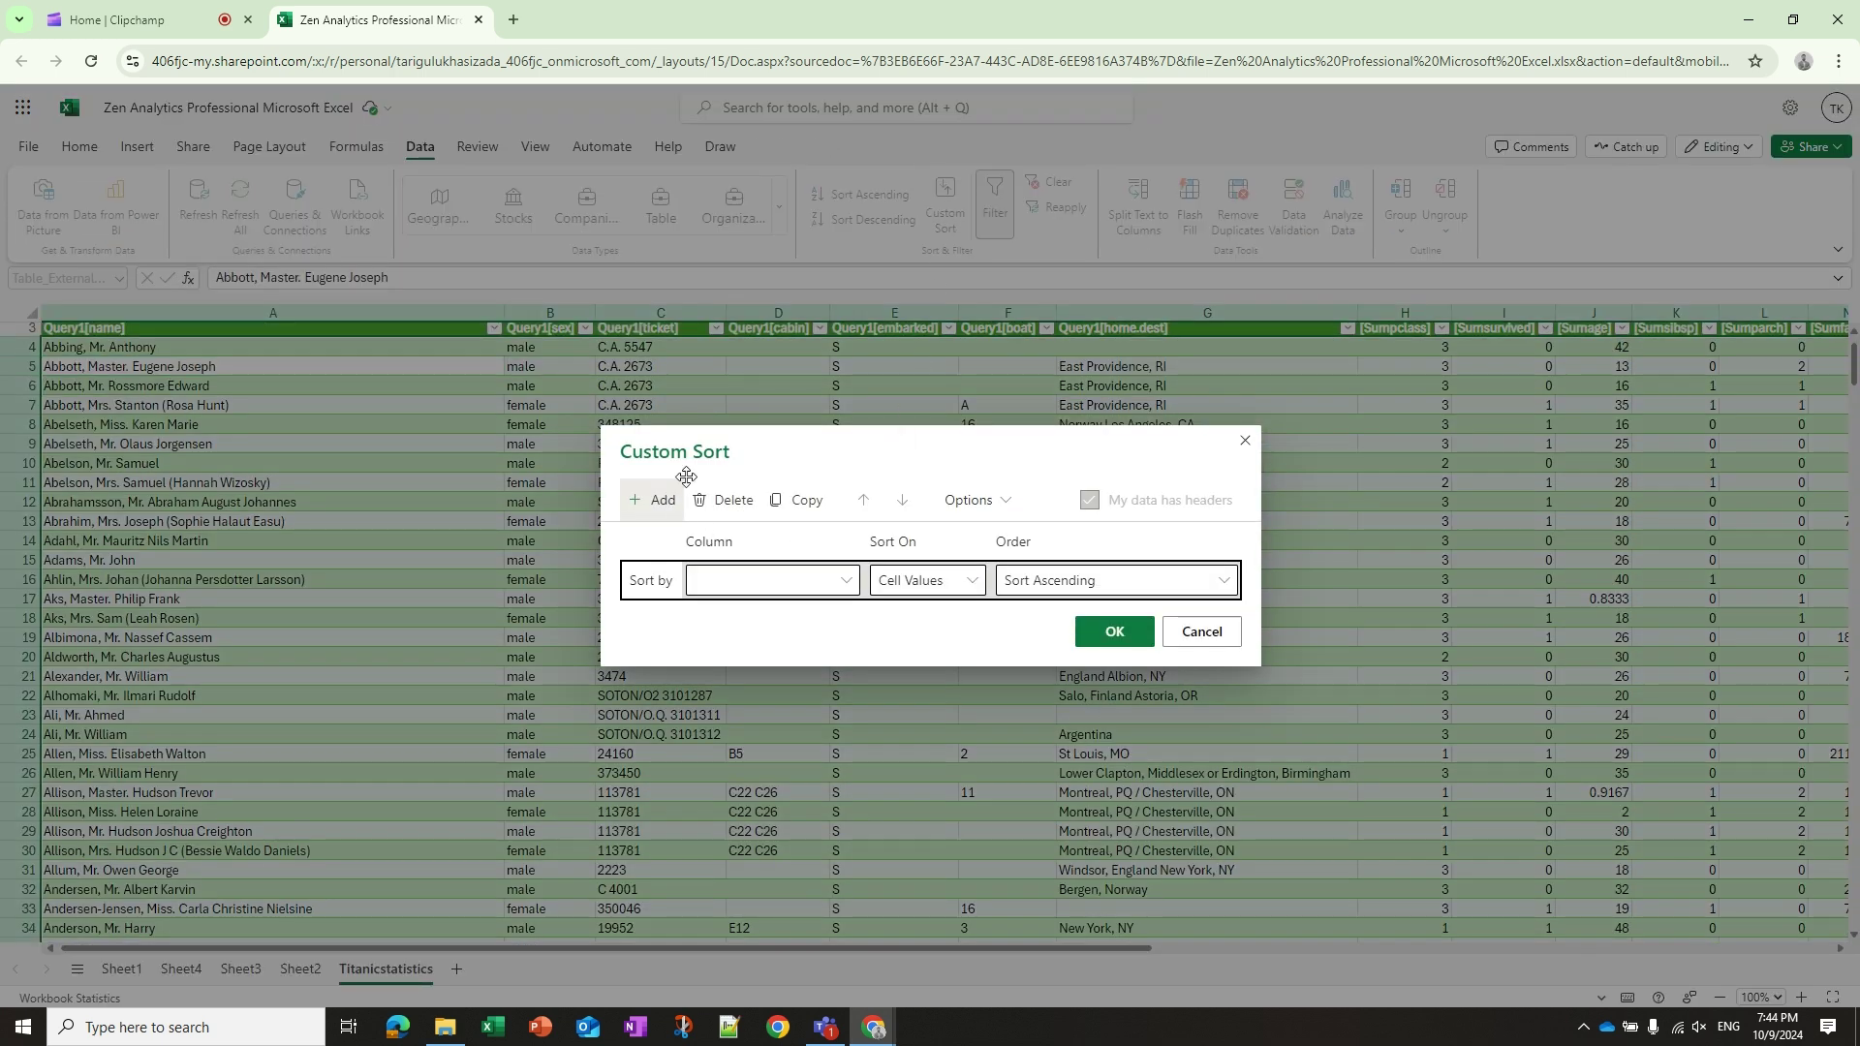
click(1245, 439)
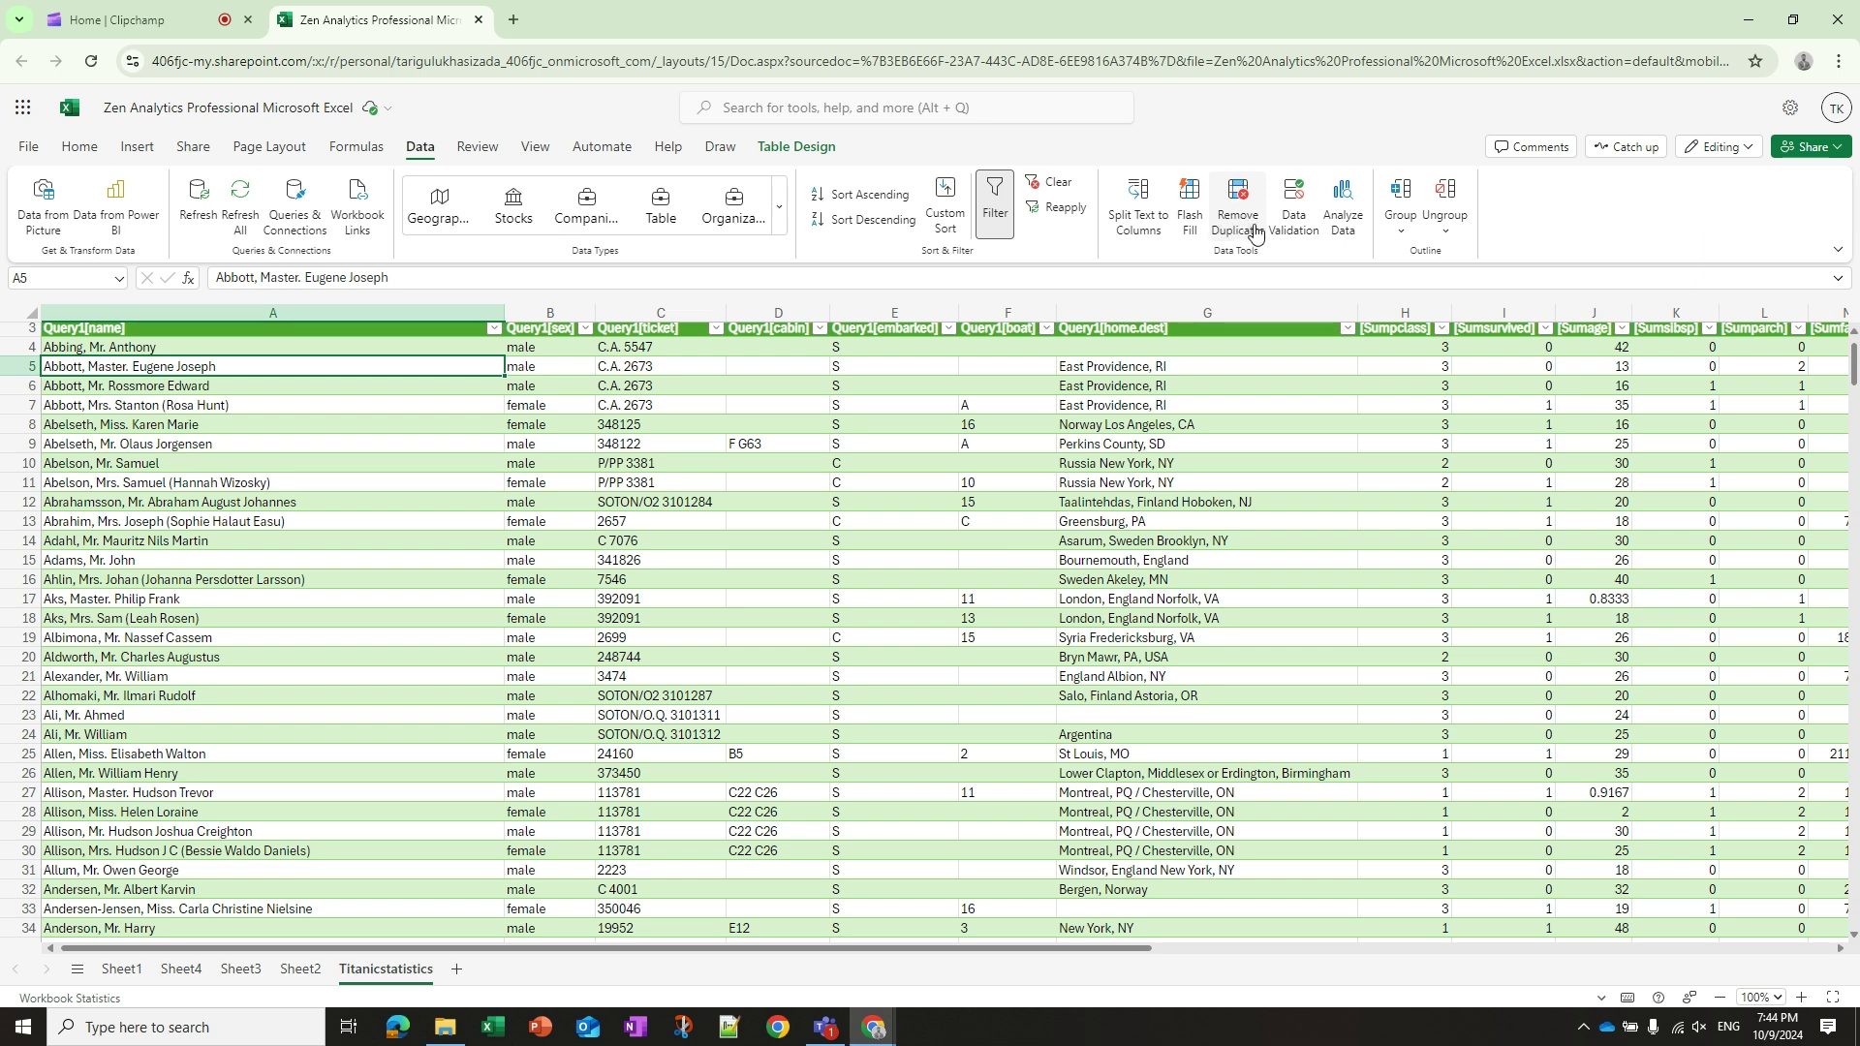
click(1291, 215)
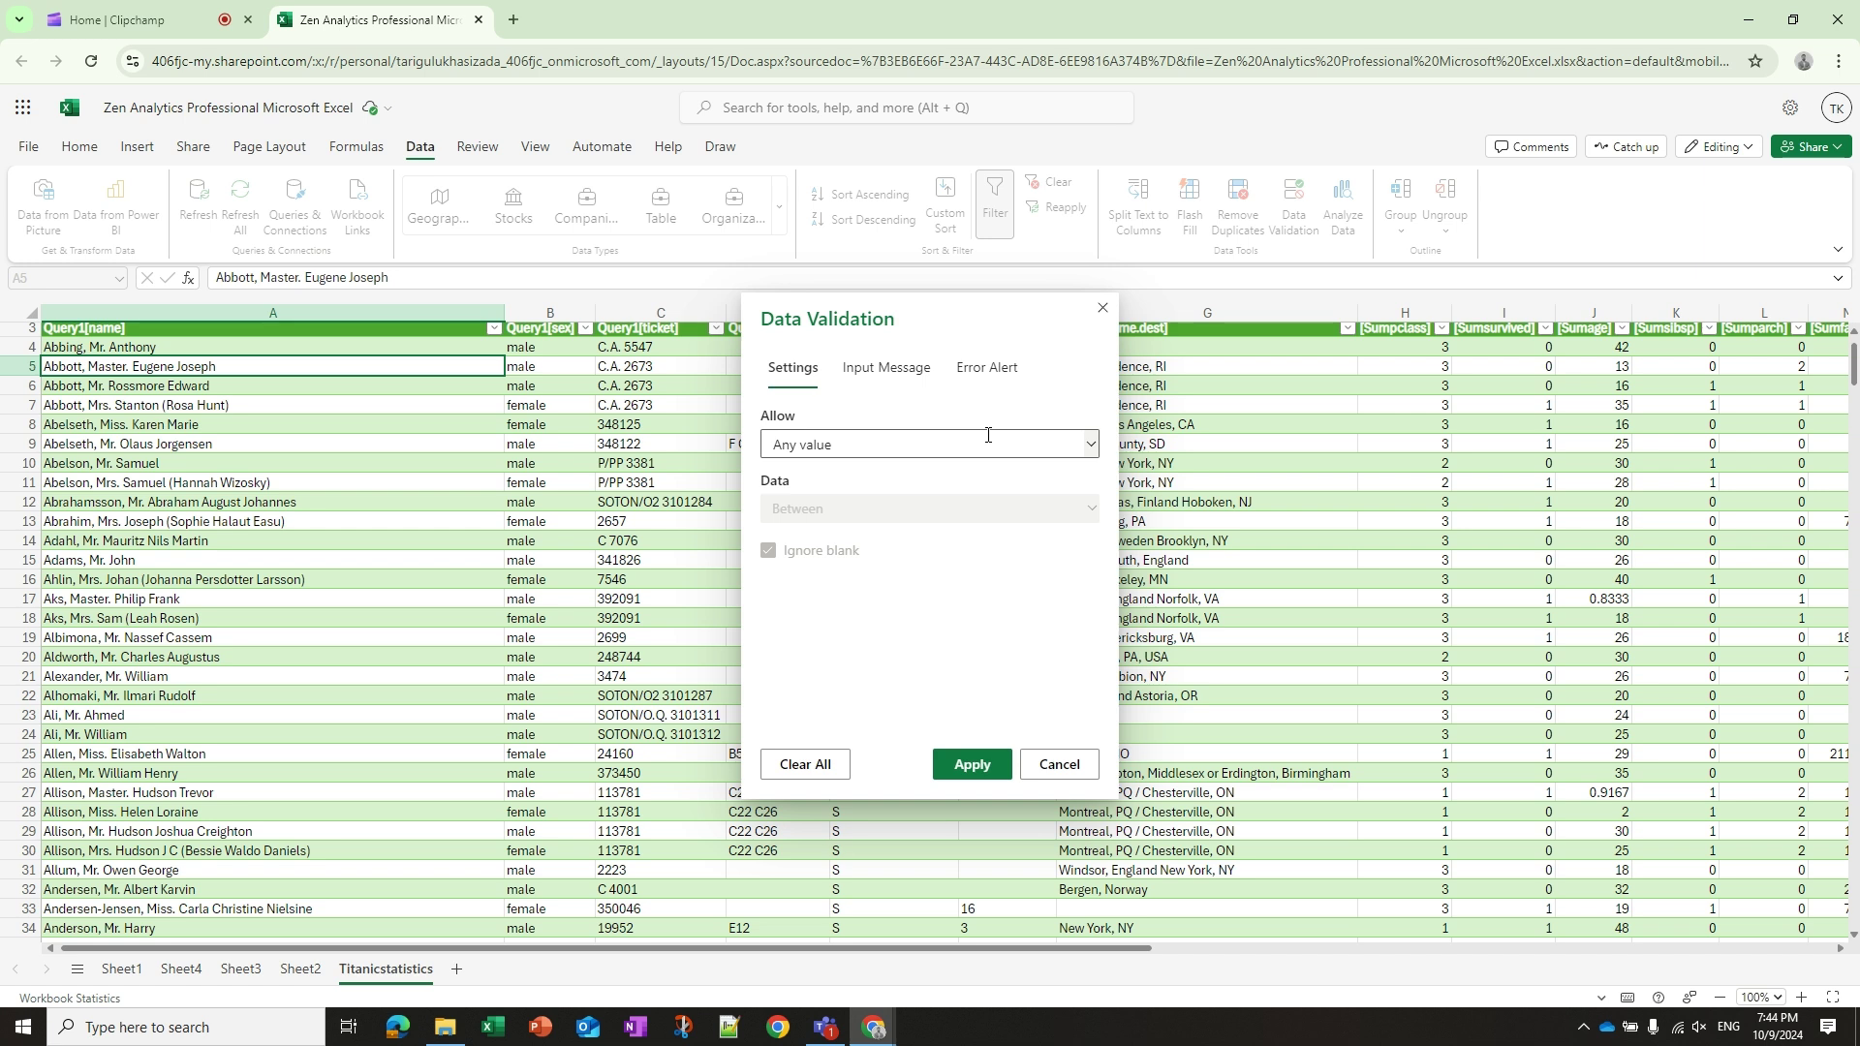
click(1094, 443)
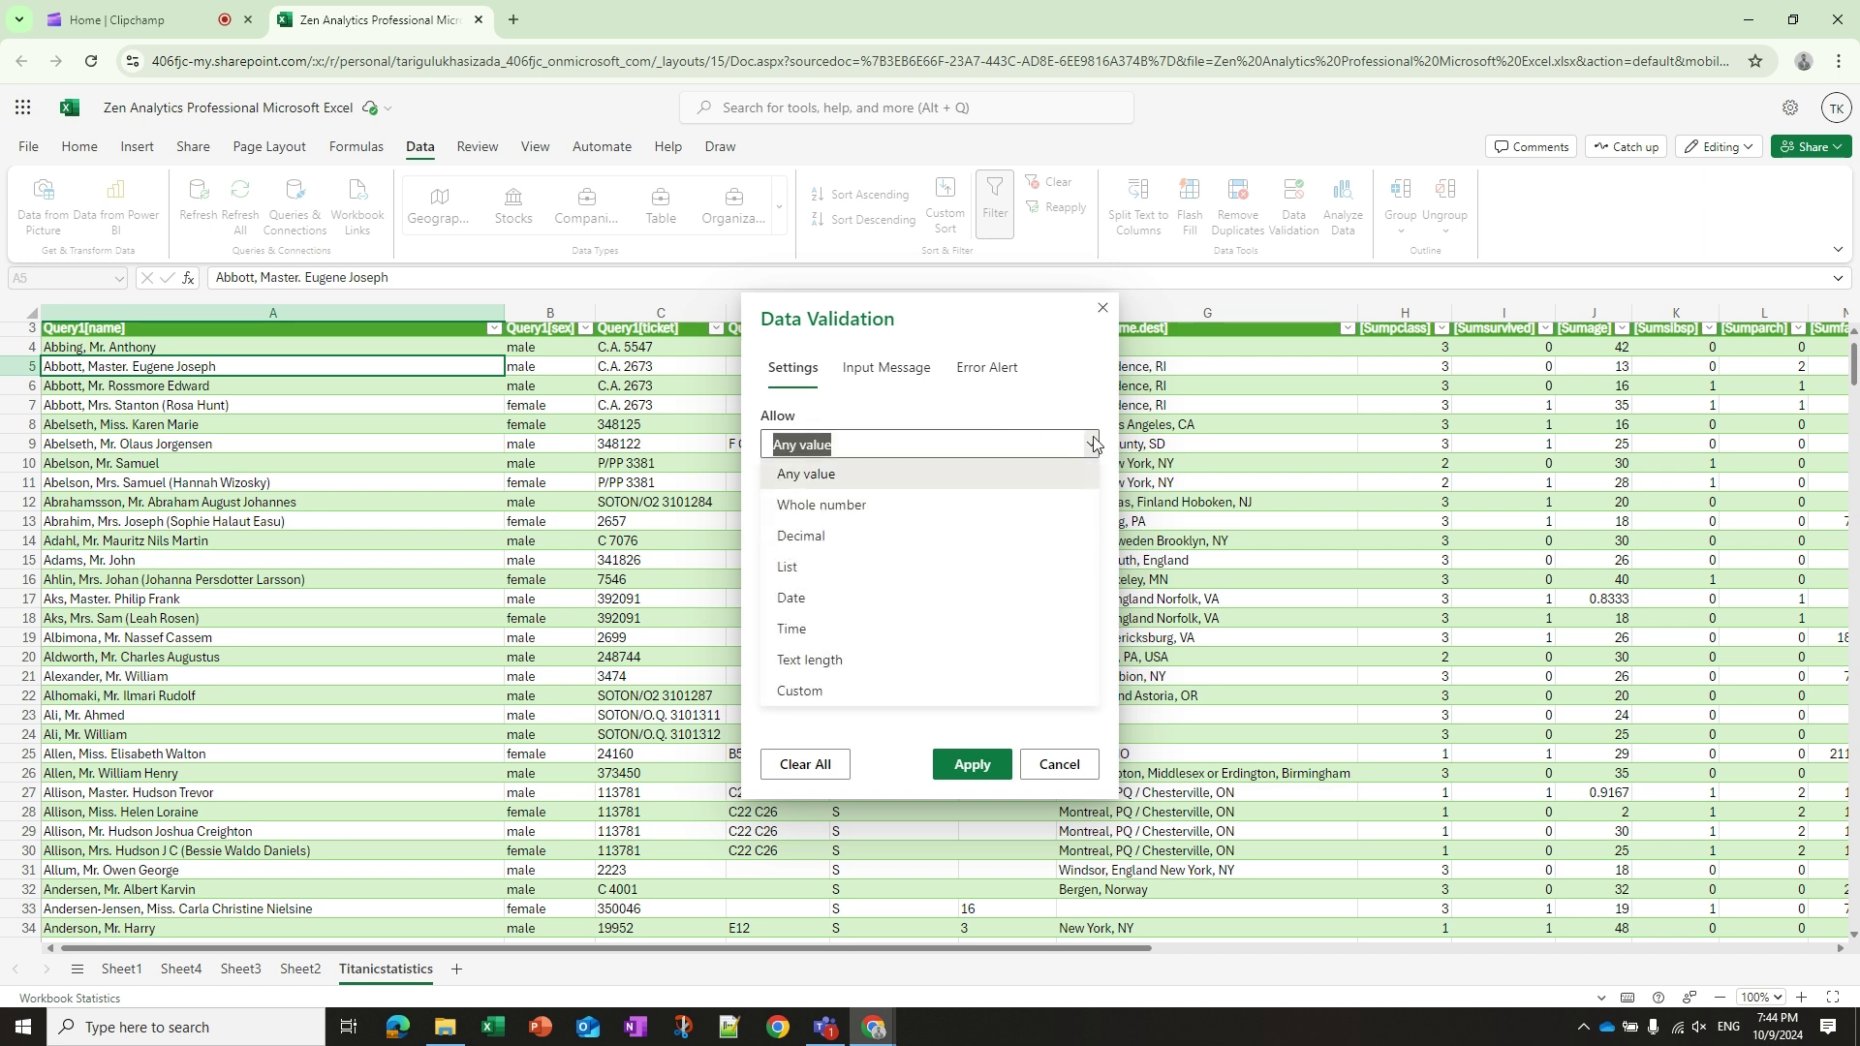
click(883, 377)
click(986, 368)
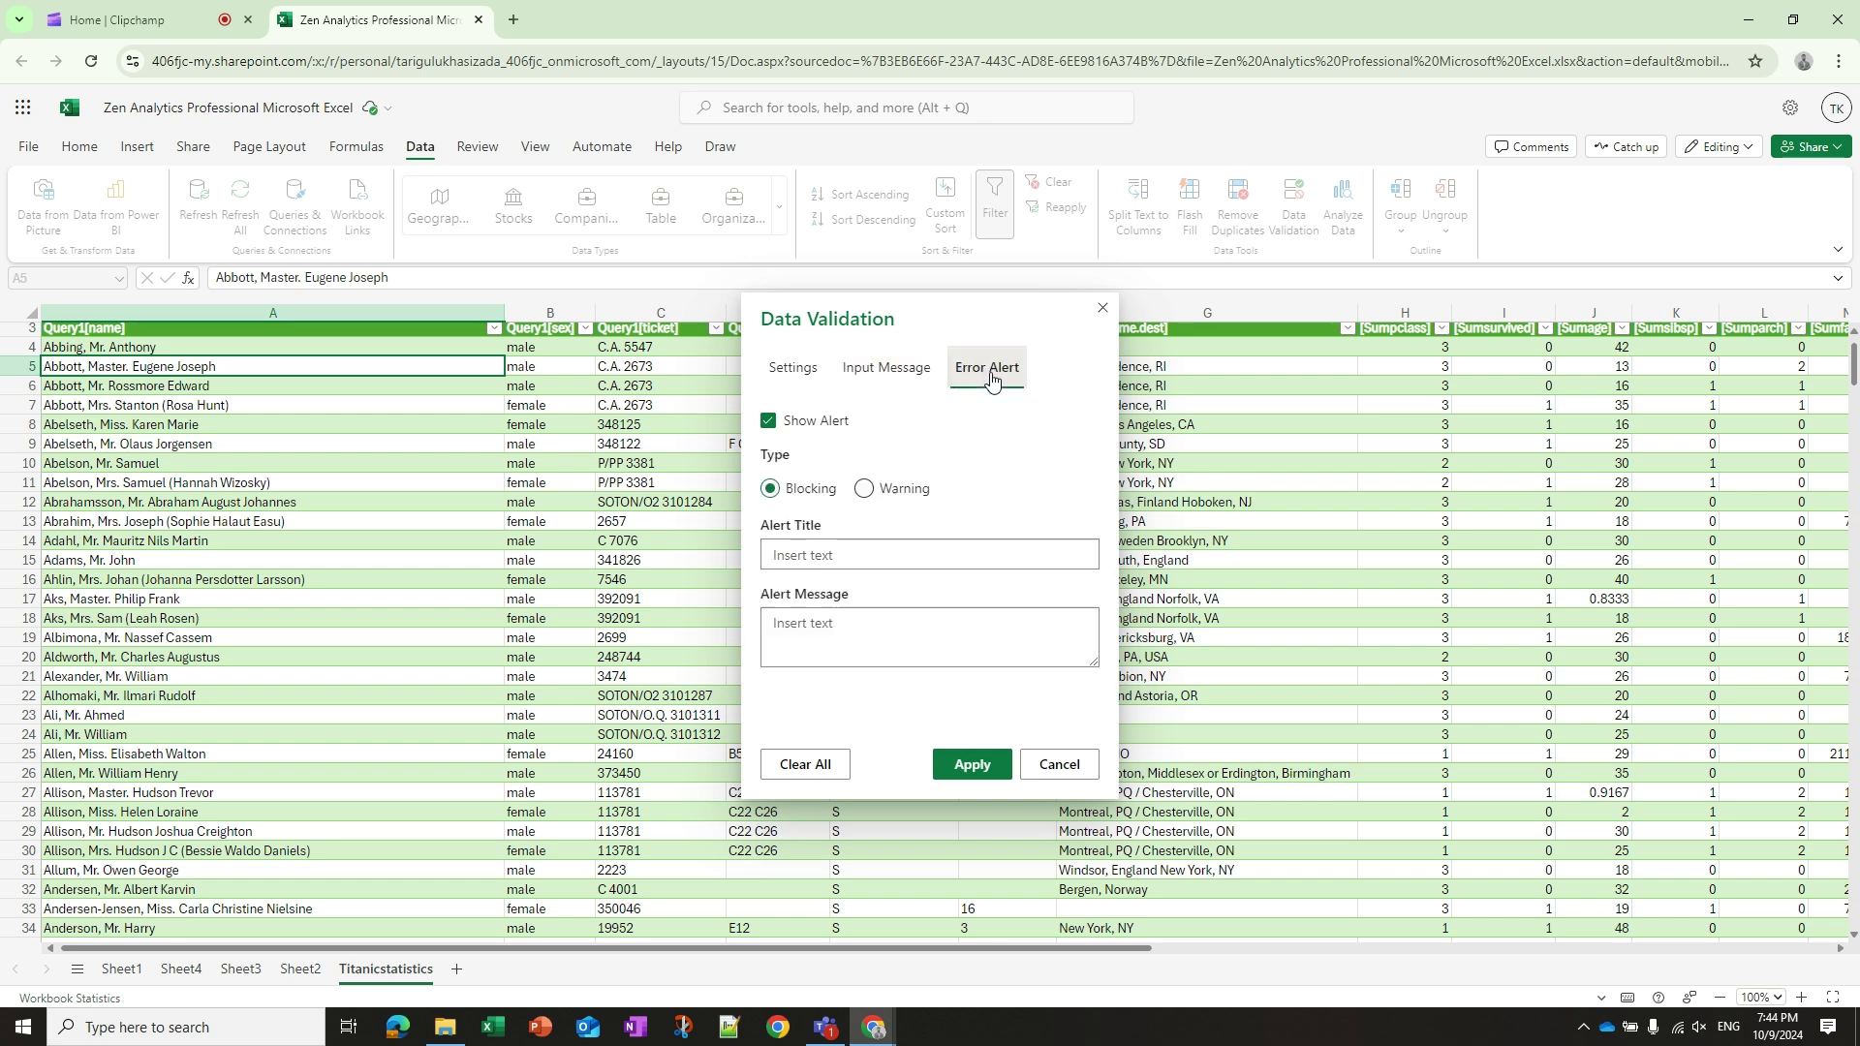
click(1102, 308)
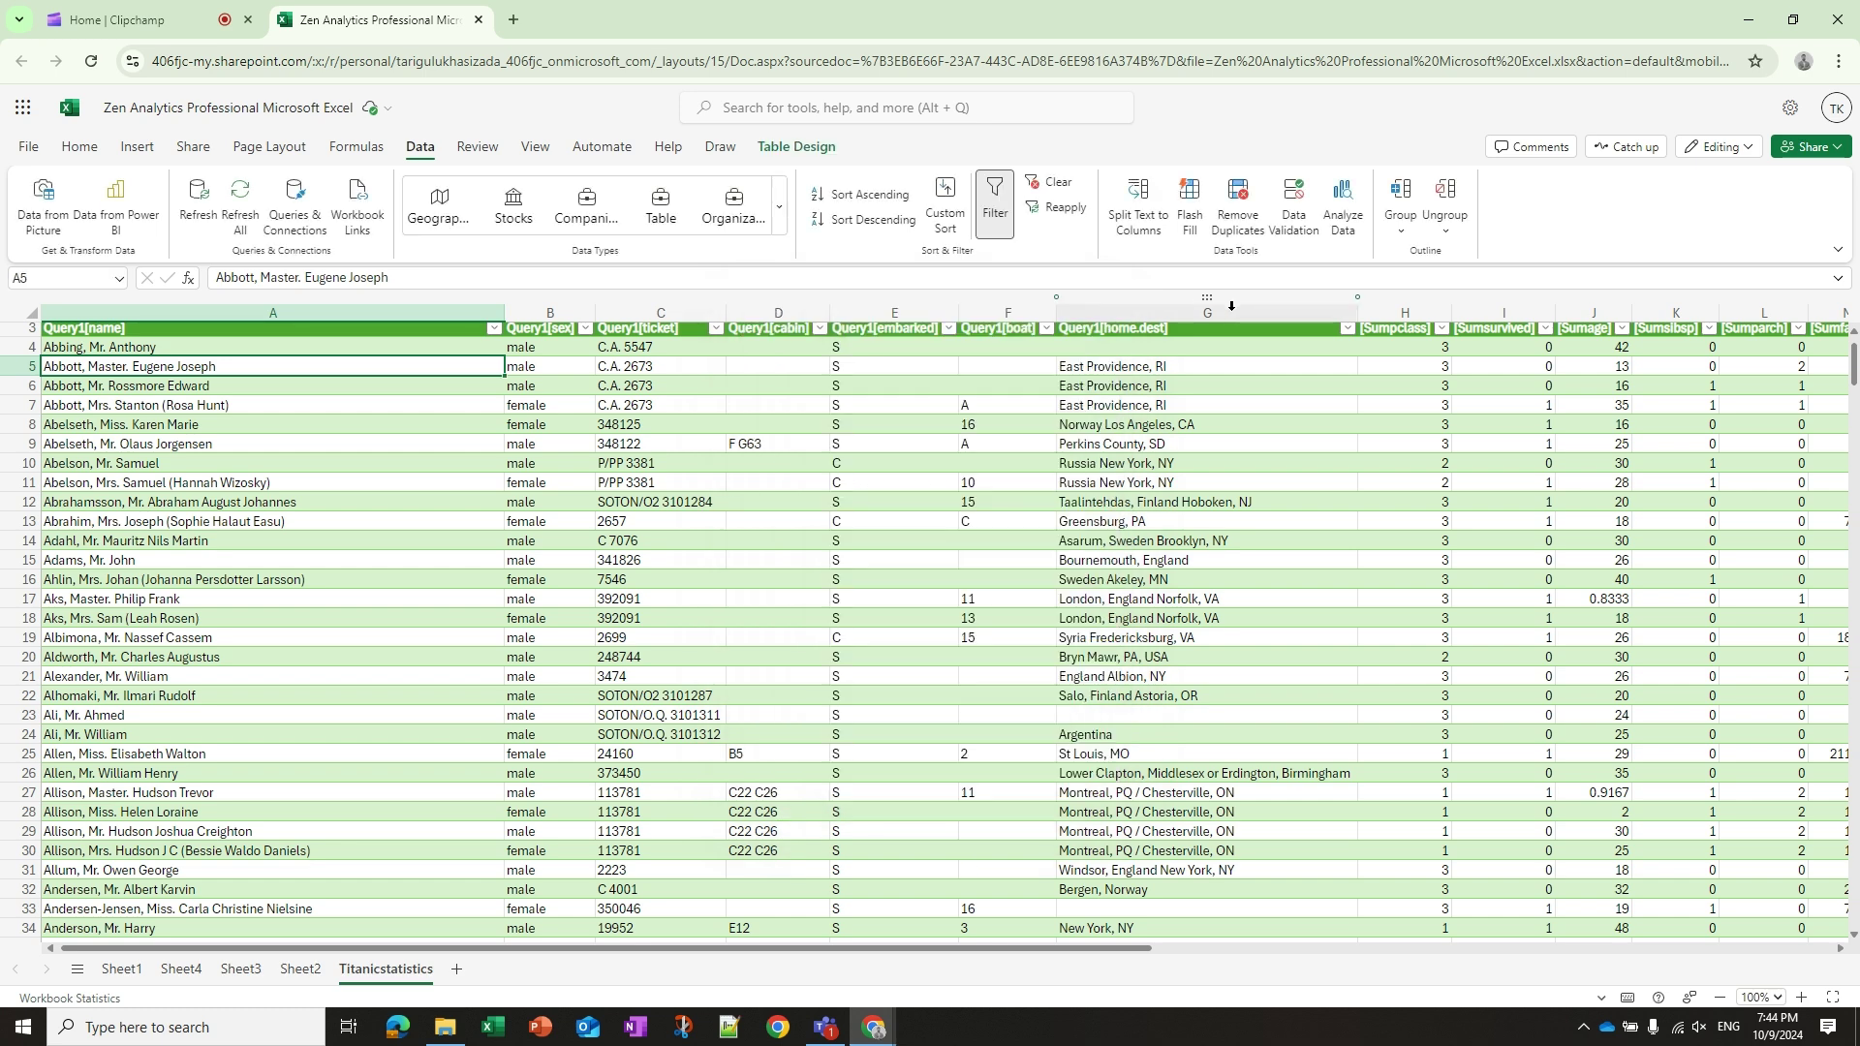
click(1341, 218)
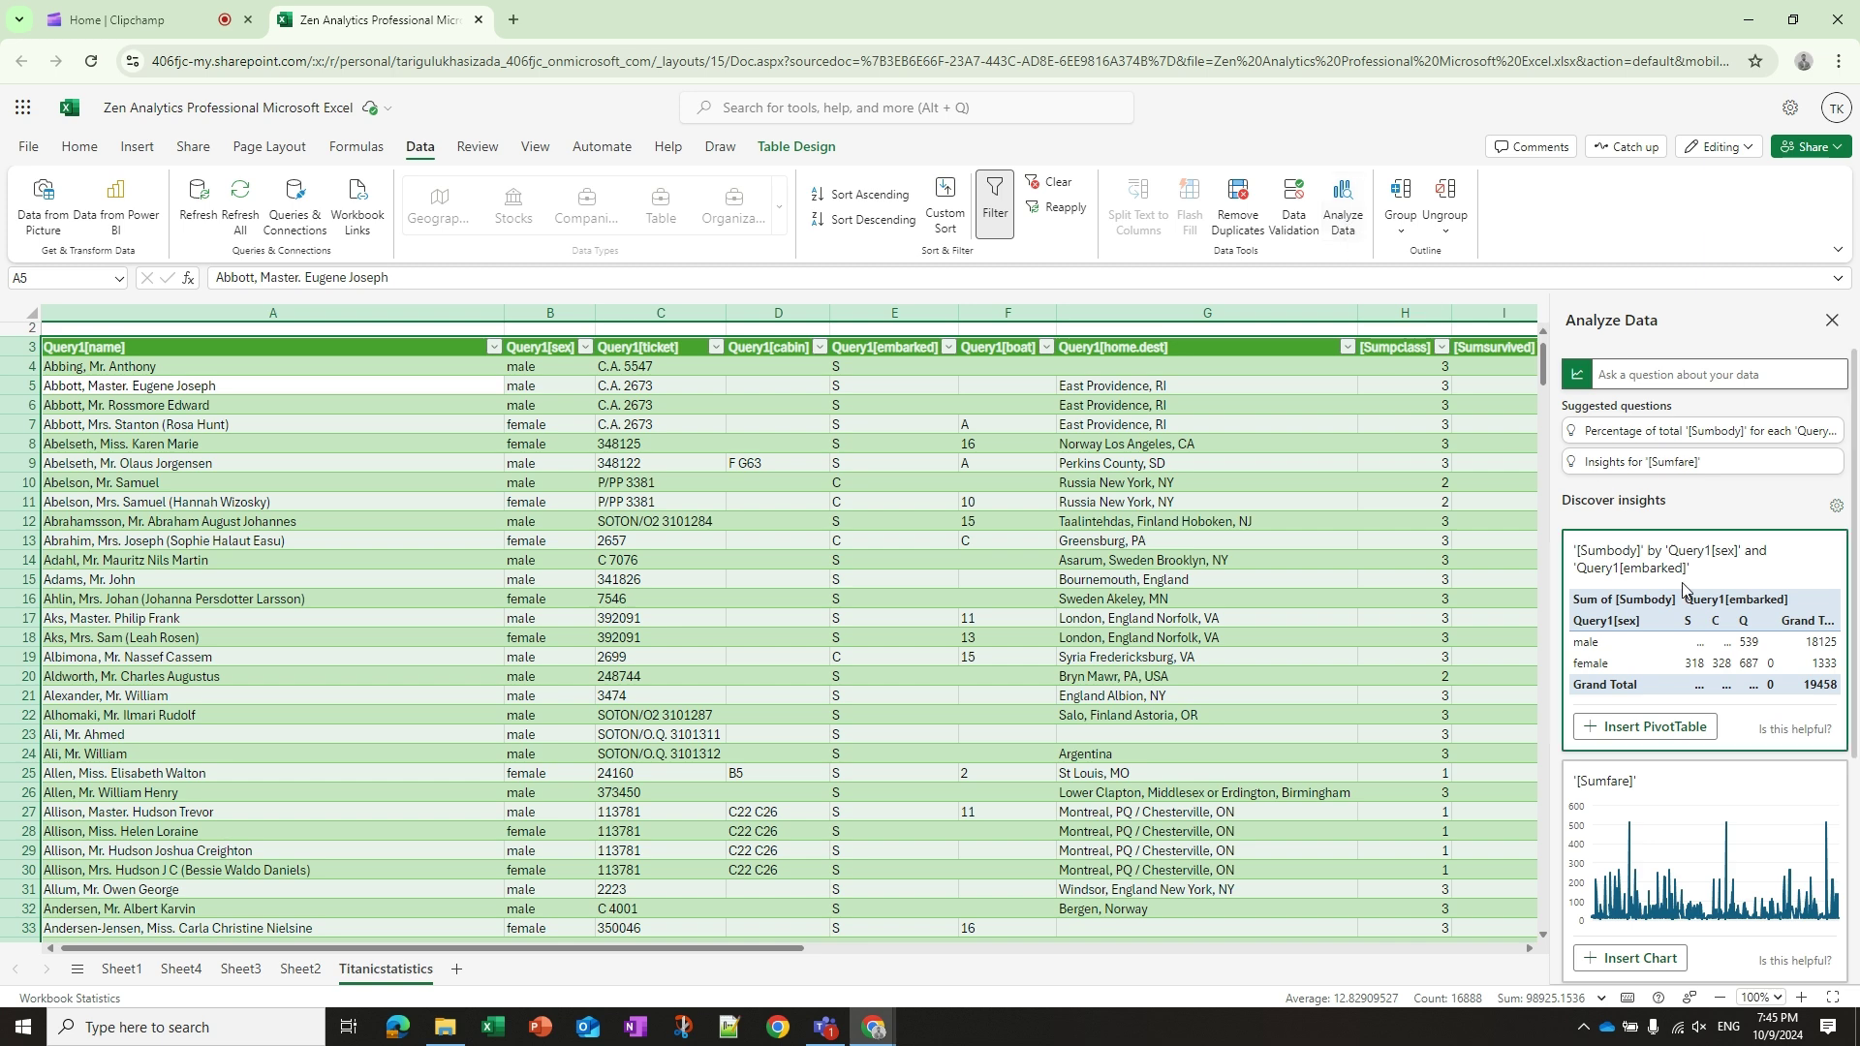
scroll(1704, 630, down, 4)
scroll(1713, 649, down, 2)
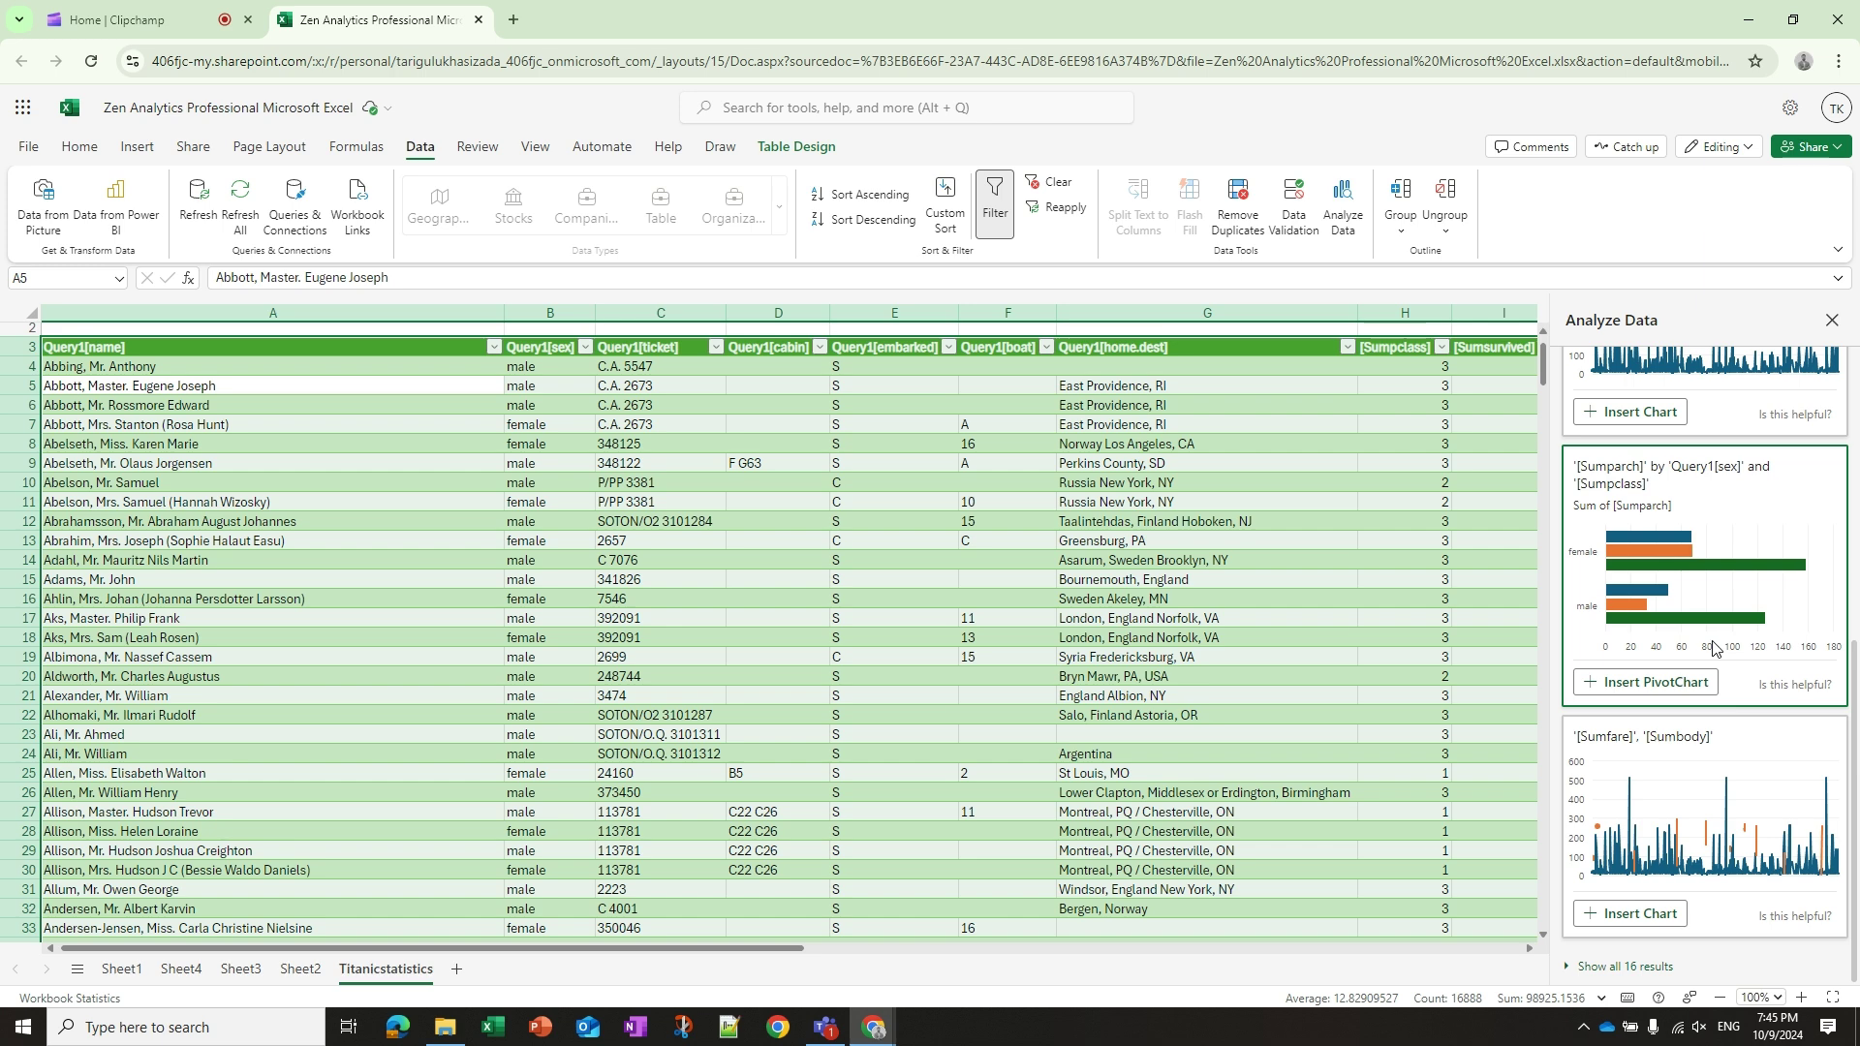
click(1616, 966)
scroll(1730, 885, down, 5)
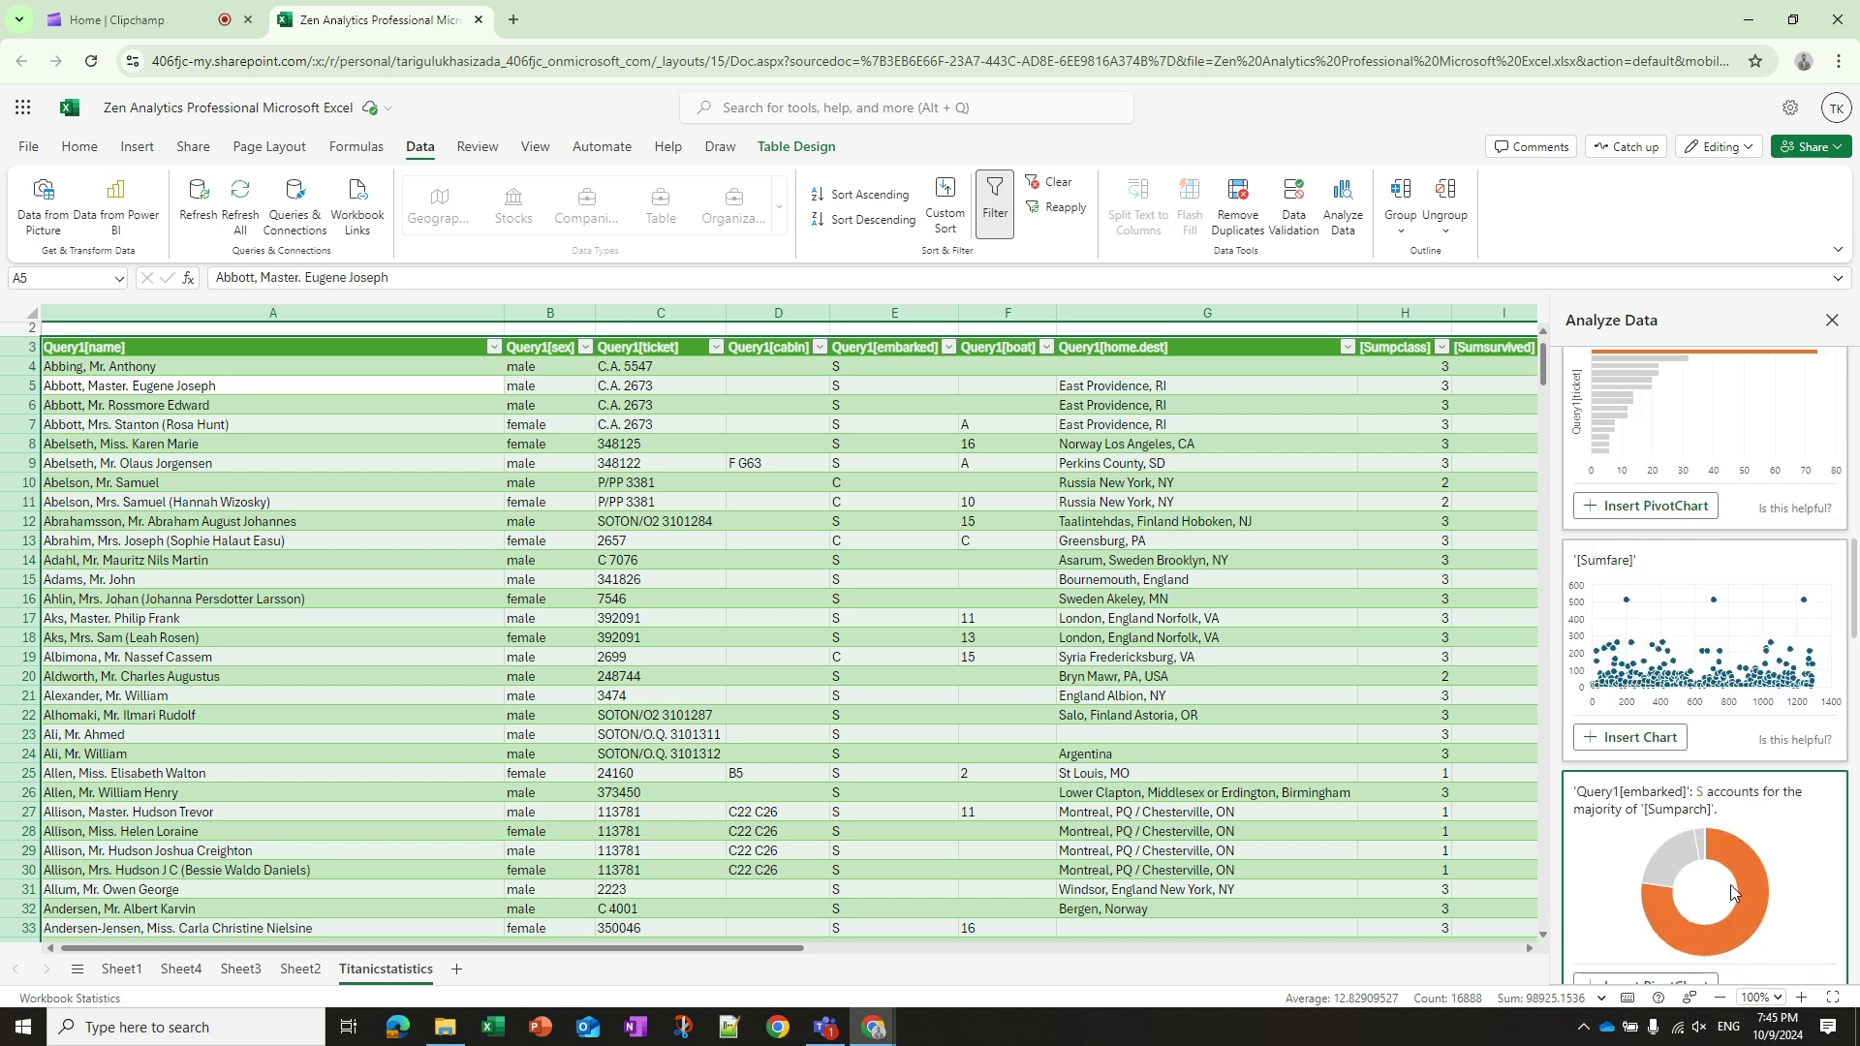
scroll(1732, 887, down, 1)
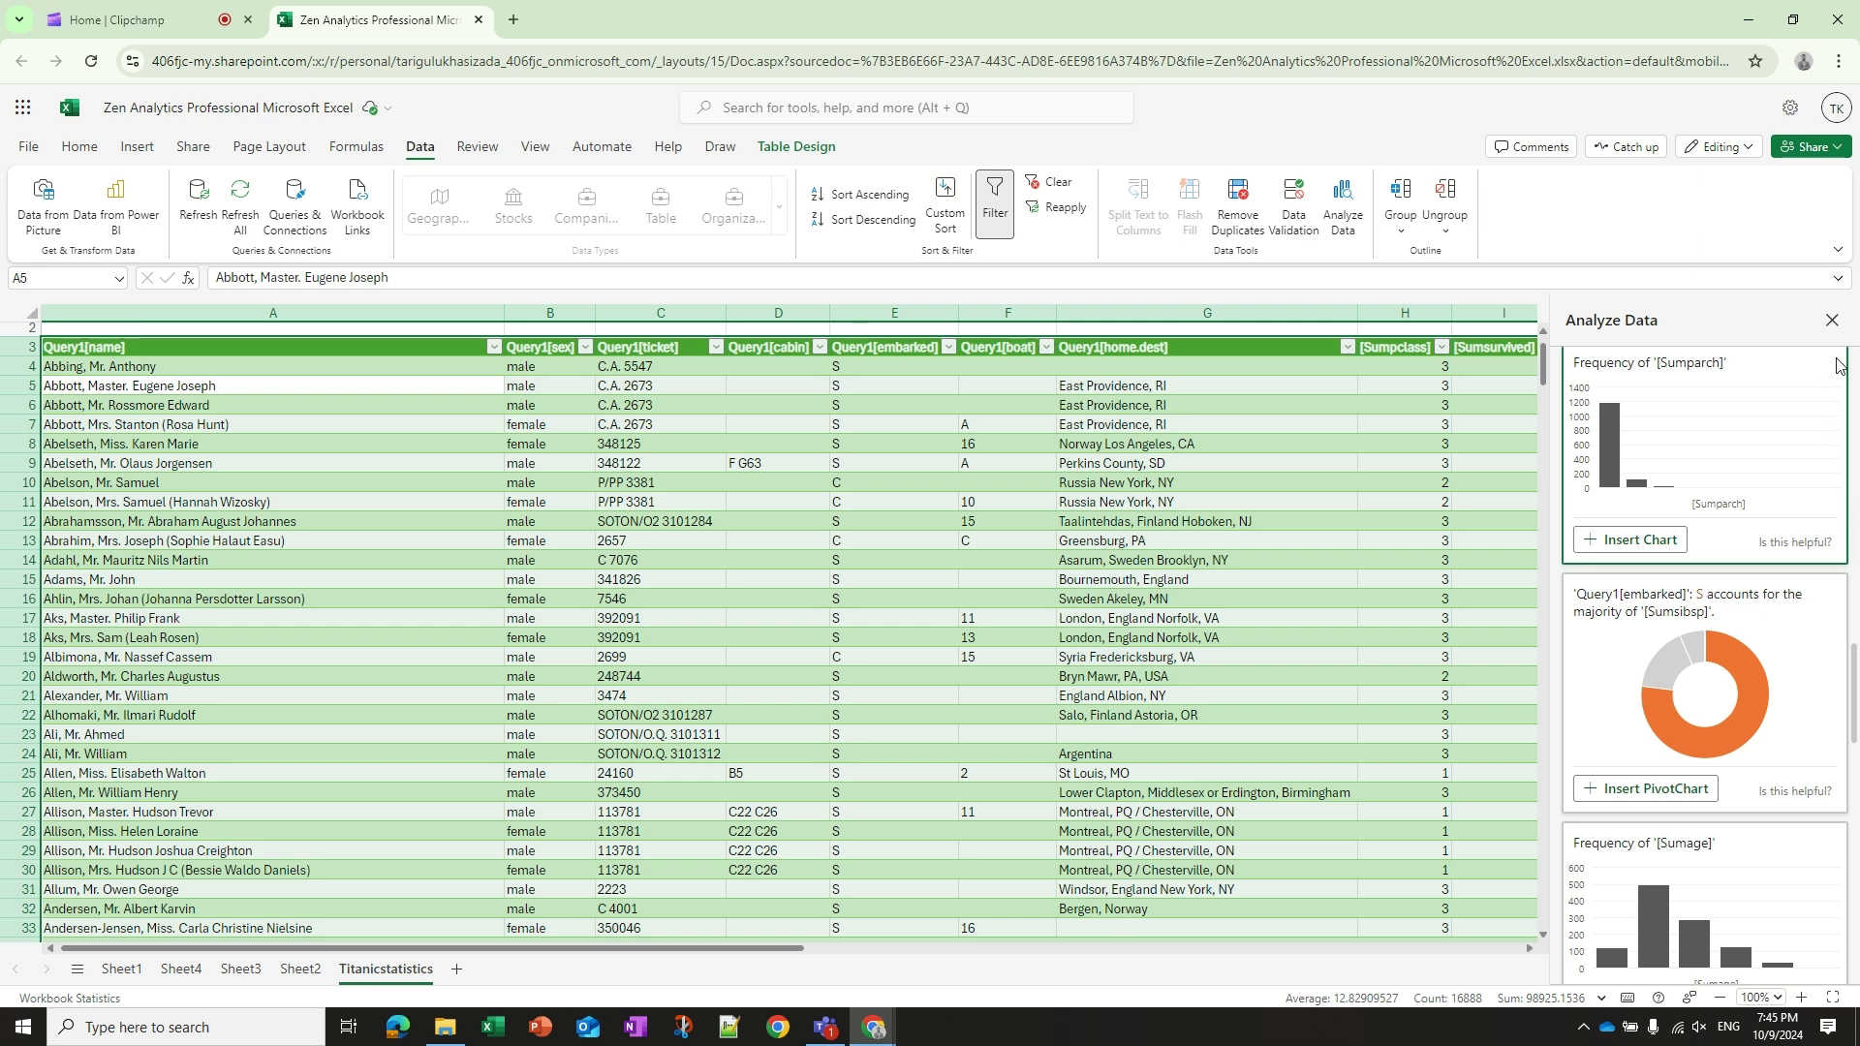
click(1832, 321)
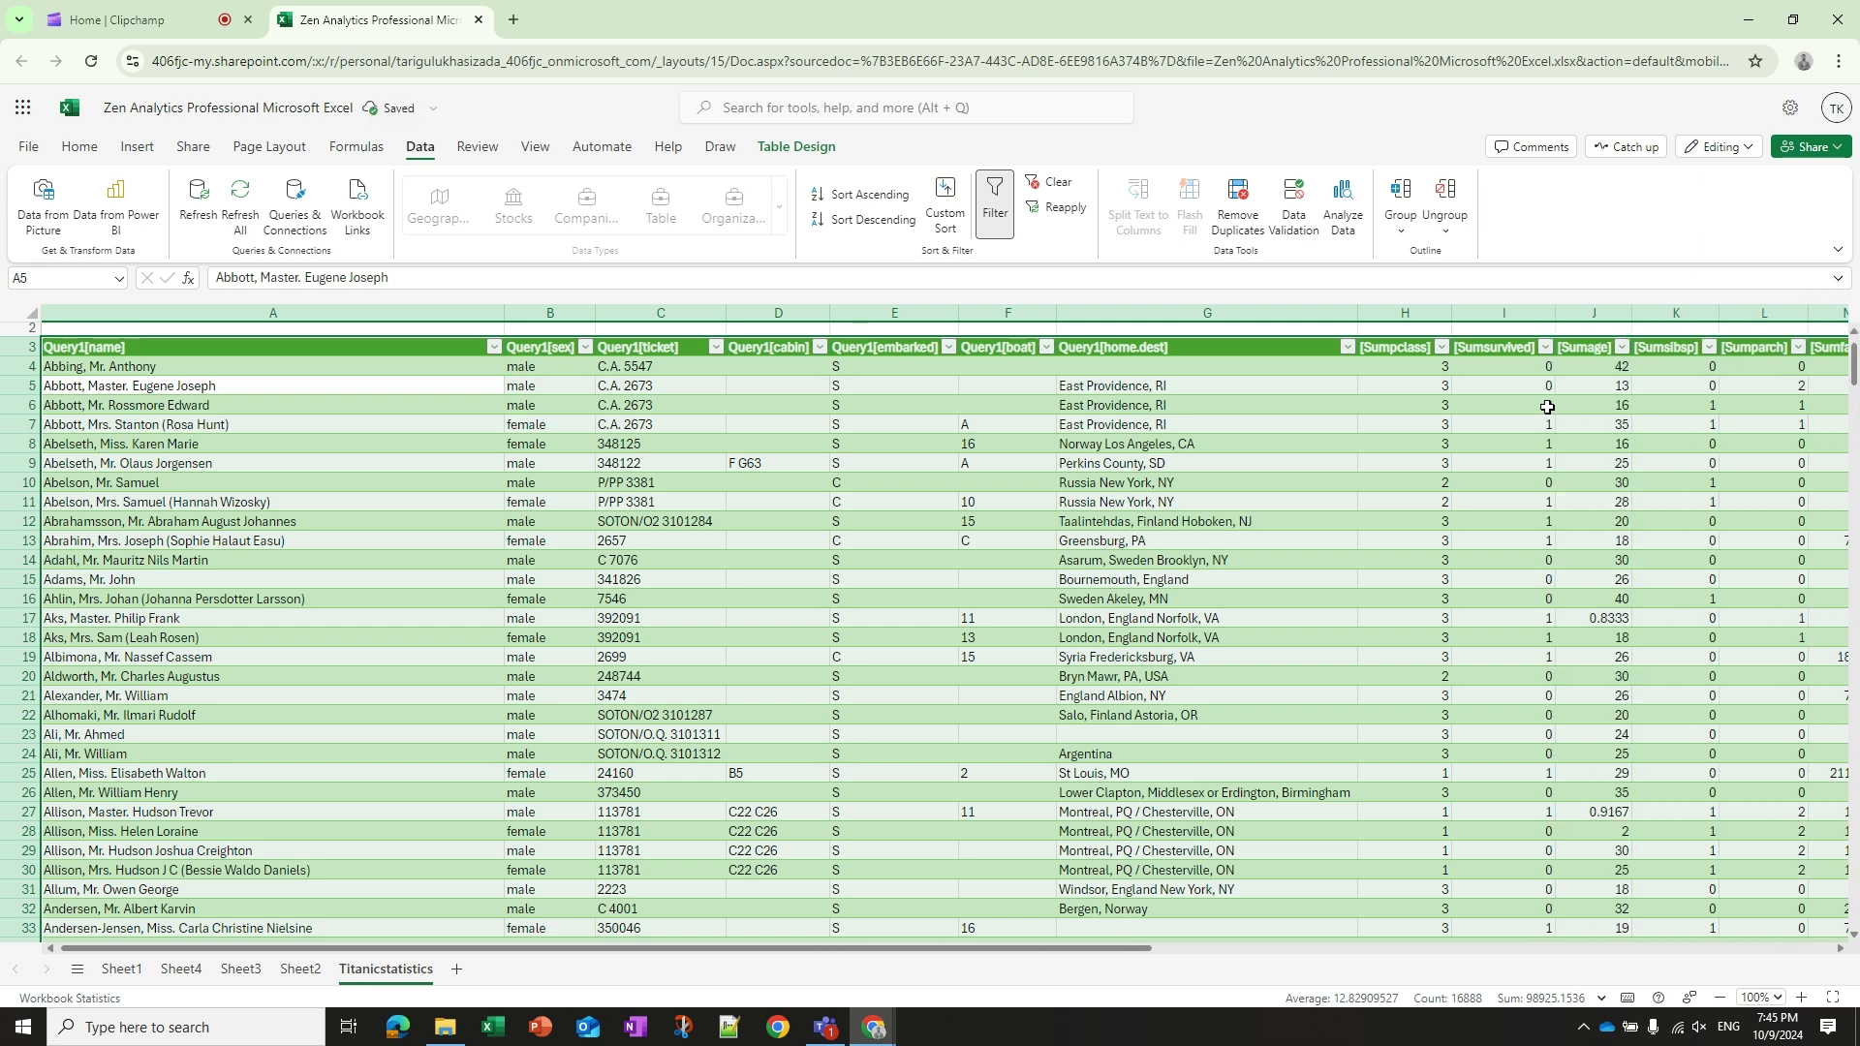
- Look at the Group and Ungroup options, then select cell G7 with East Providence, RI
click(1401, 230)
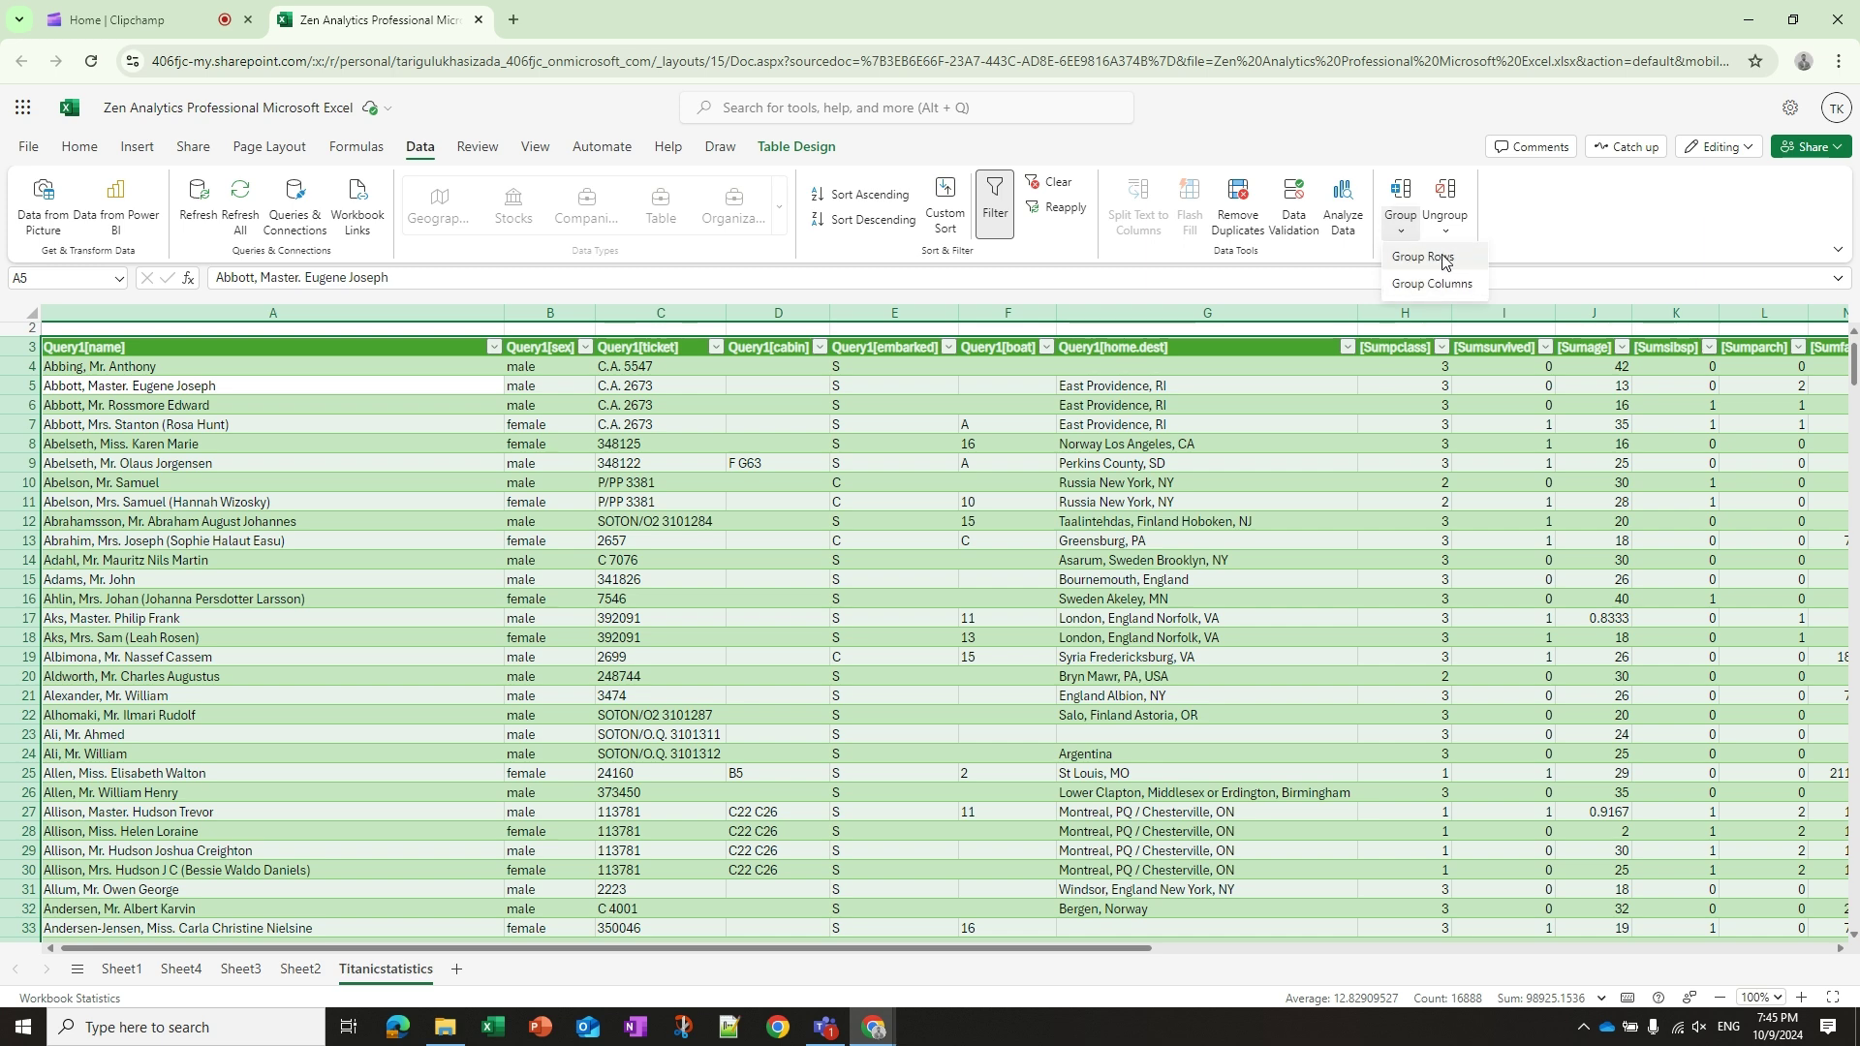
click(1445, 231)
click(1444, 231)
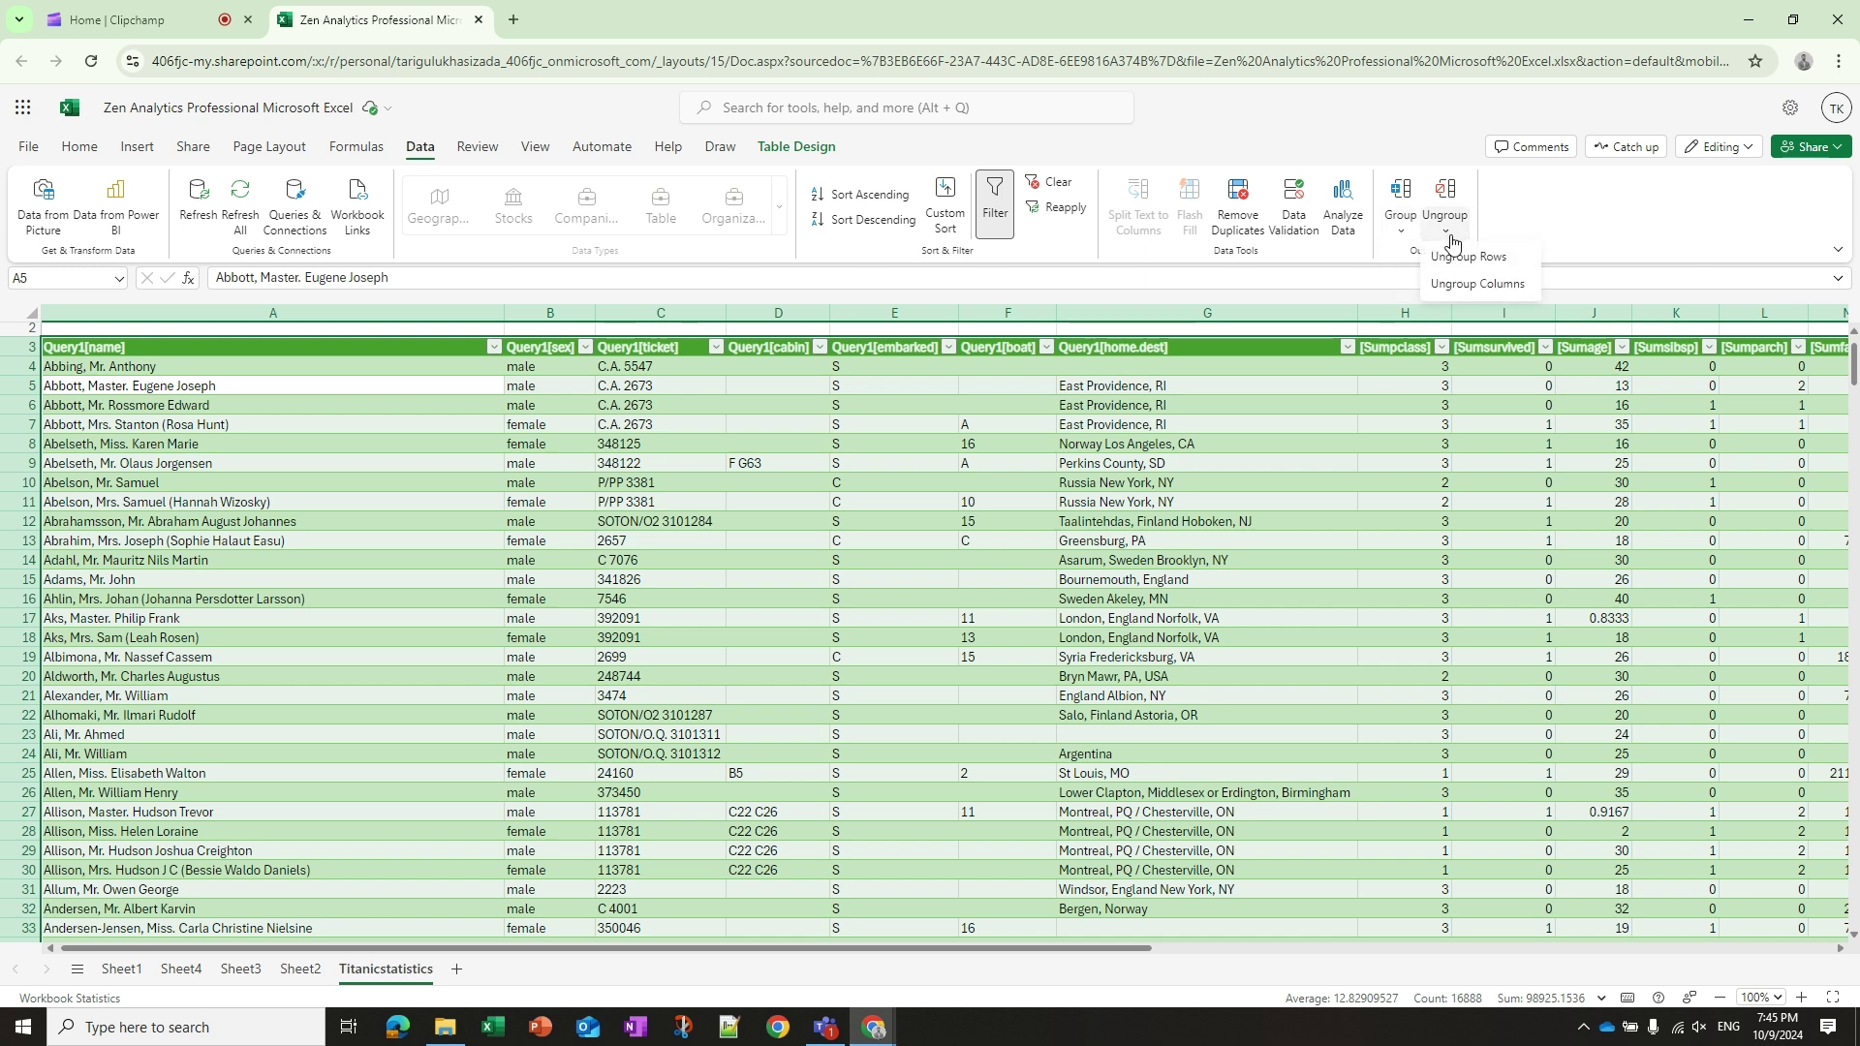
click(1325, 416)
click(1312, 421)
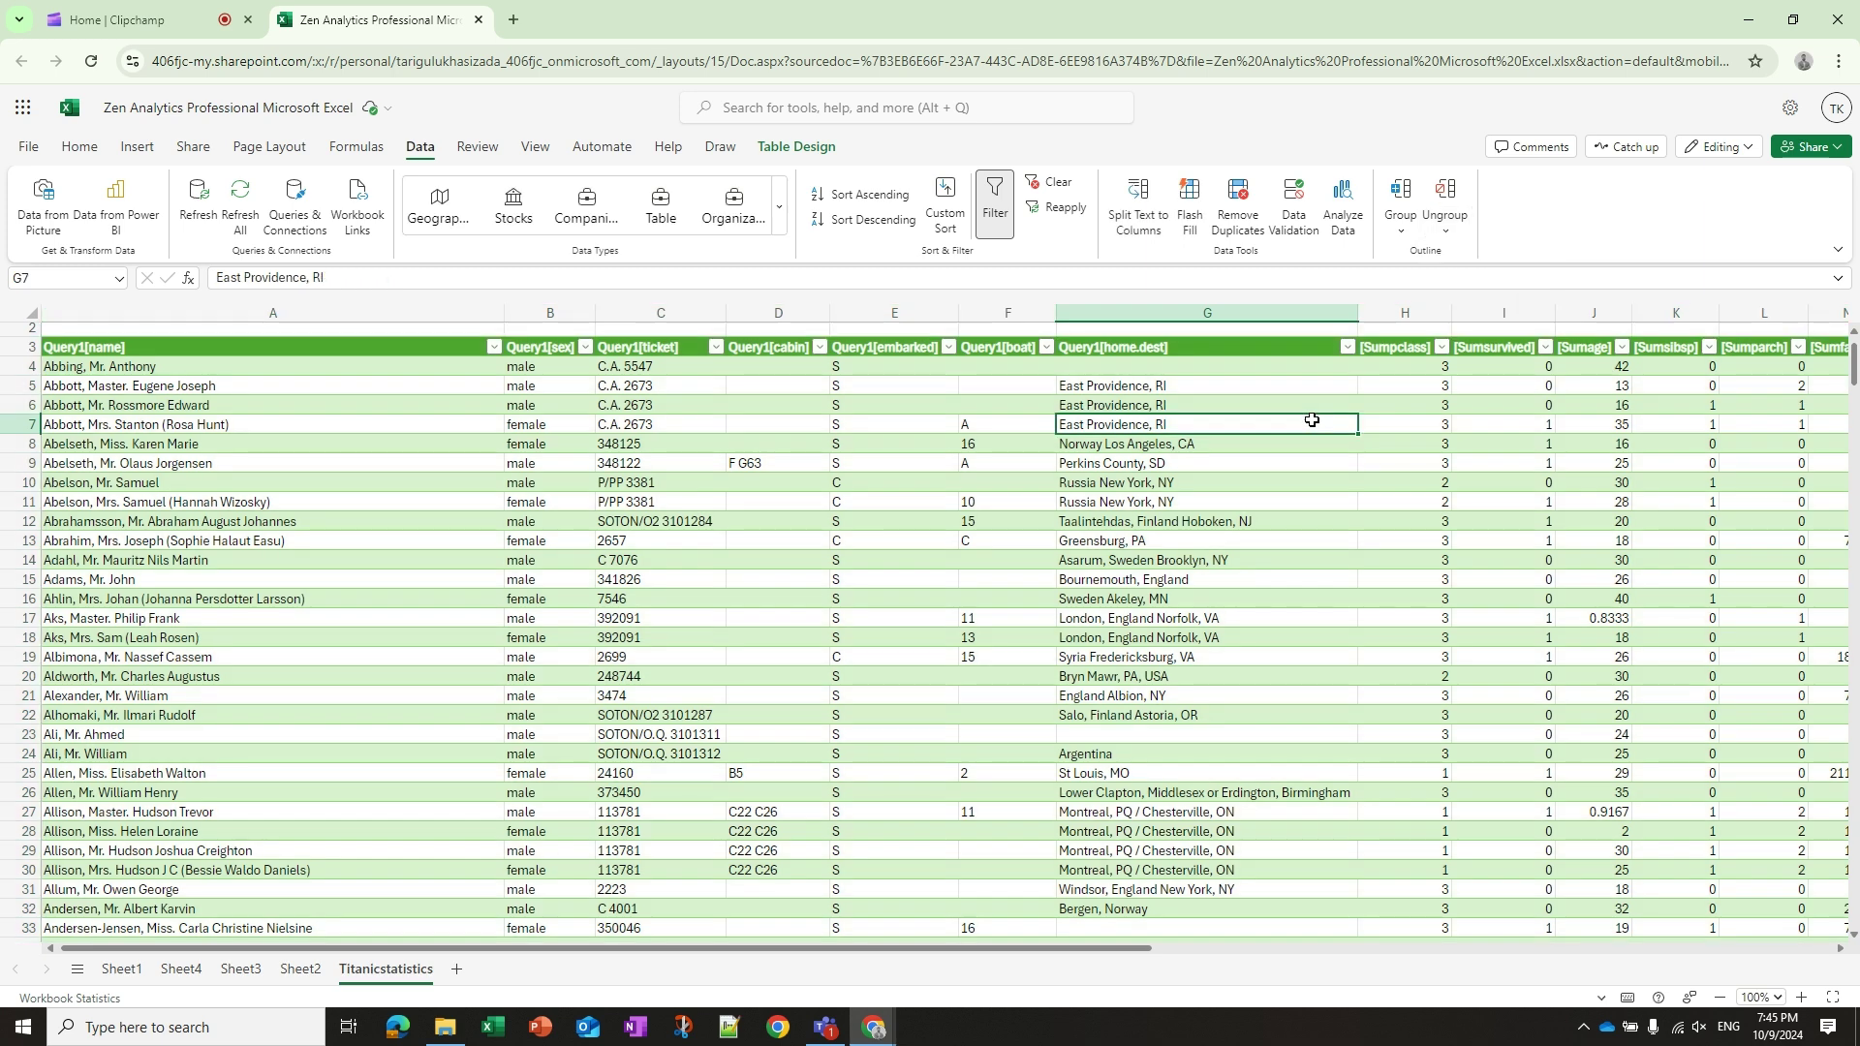
- Add the blank Sheet5 and select cells E6 and B4
click(457, 970)
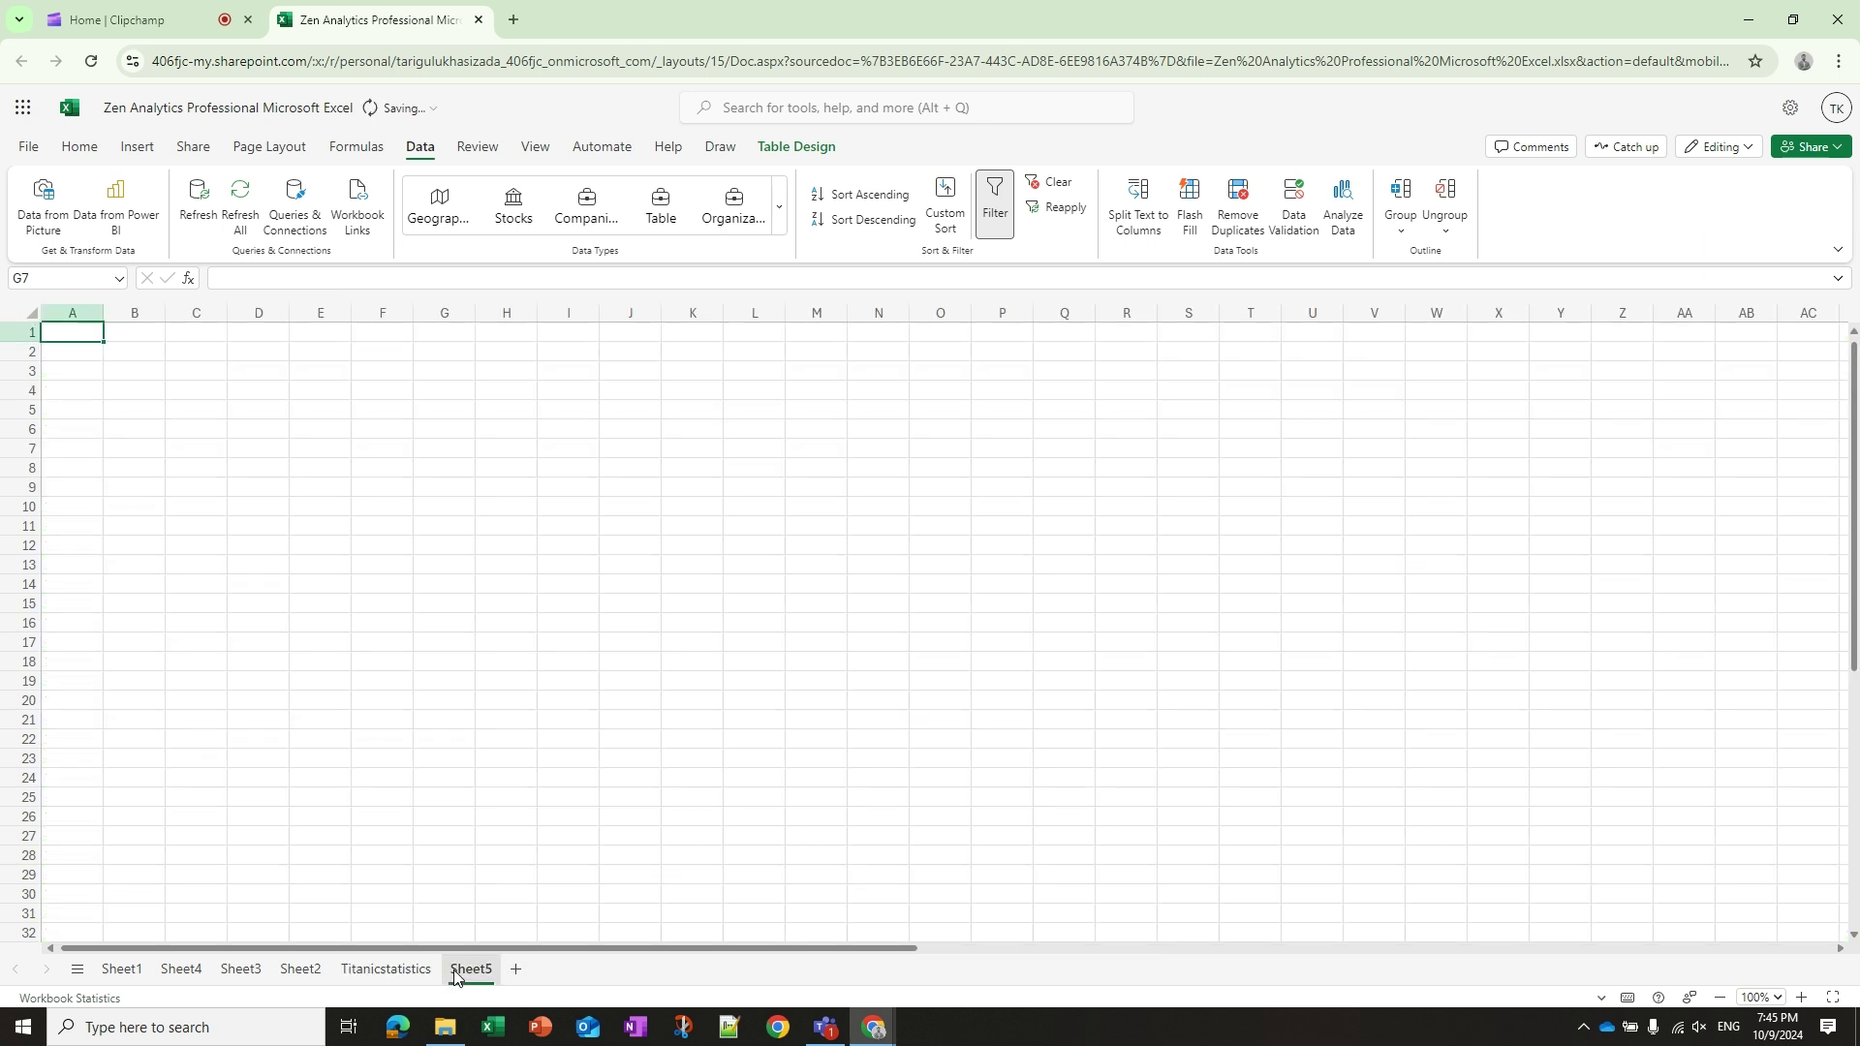
click(313, 436)
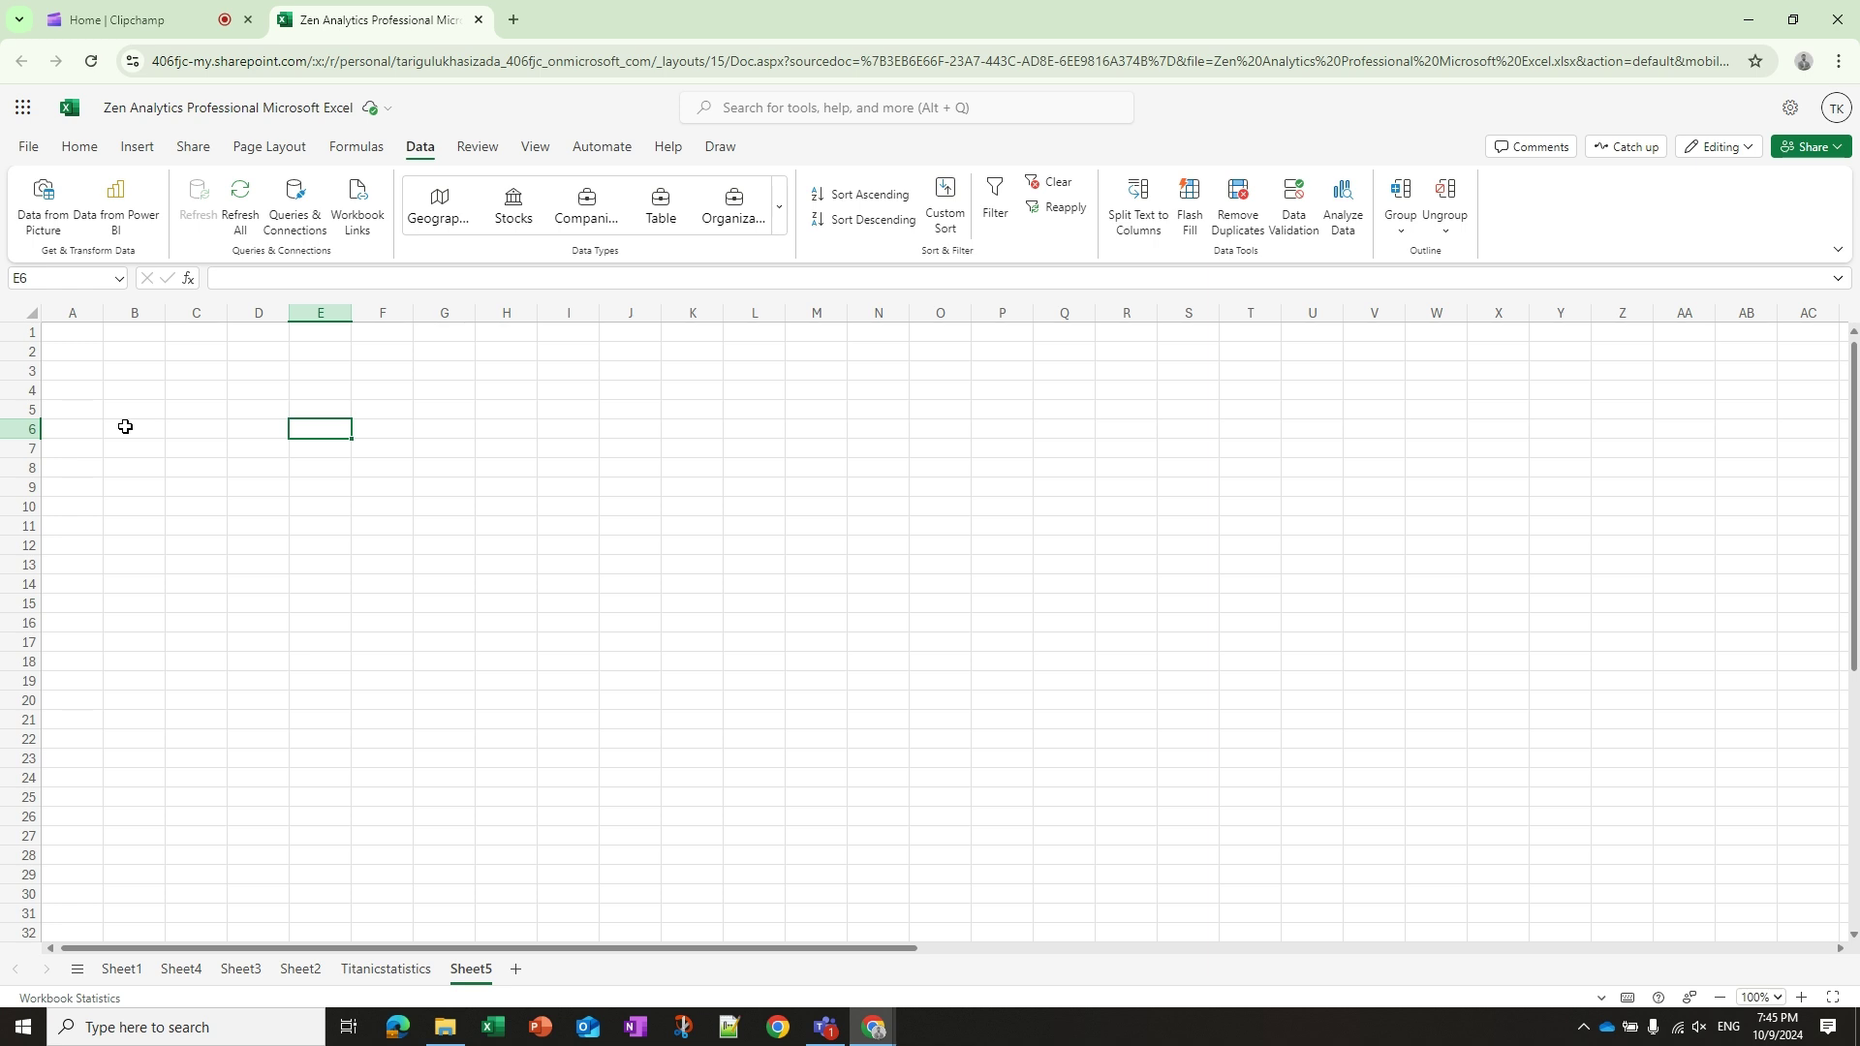
click(126, 387)
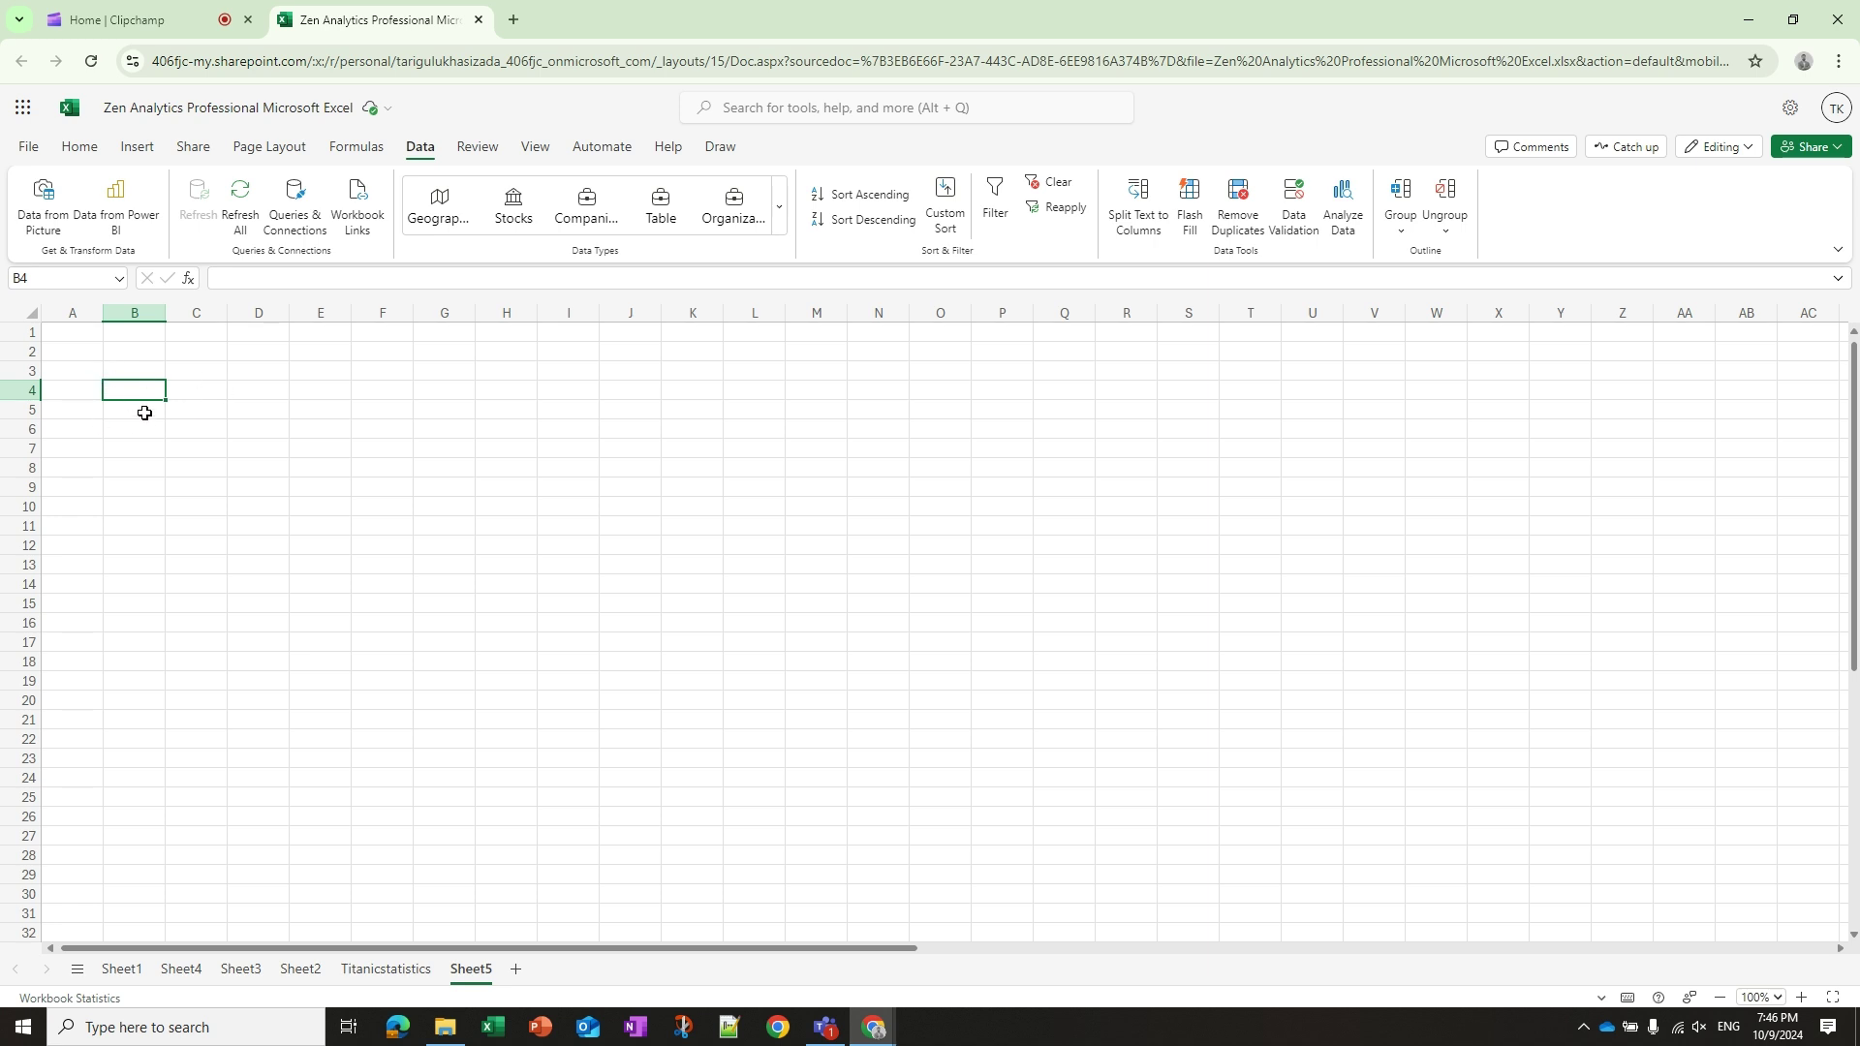
- From Data from Power BI, choose Insert Table for the Titanic statistics semantic model
click(117, 225)
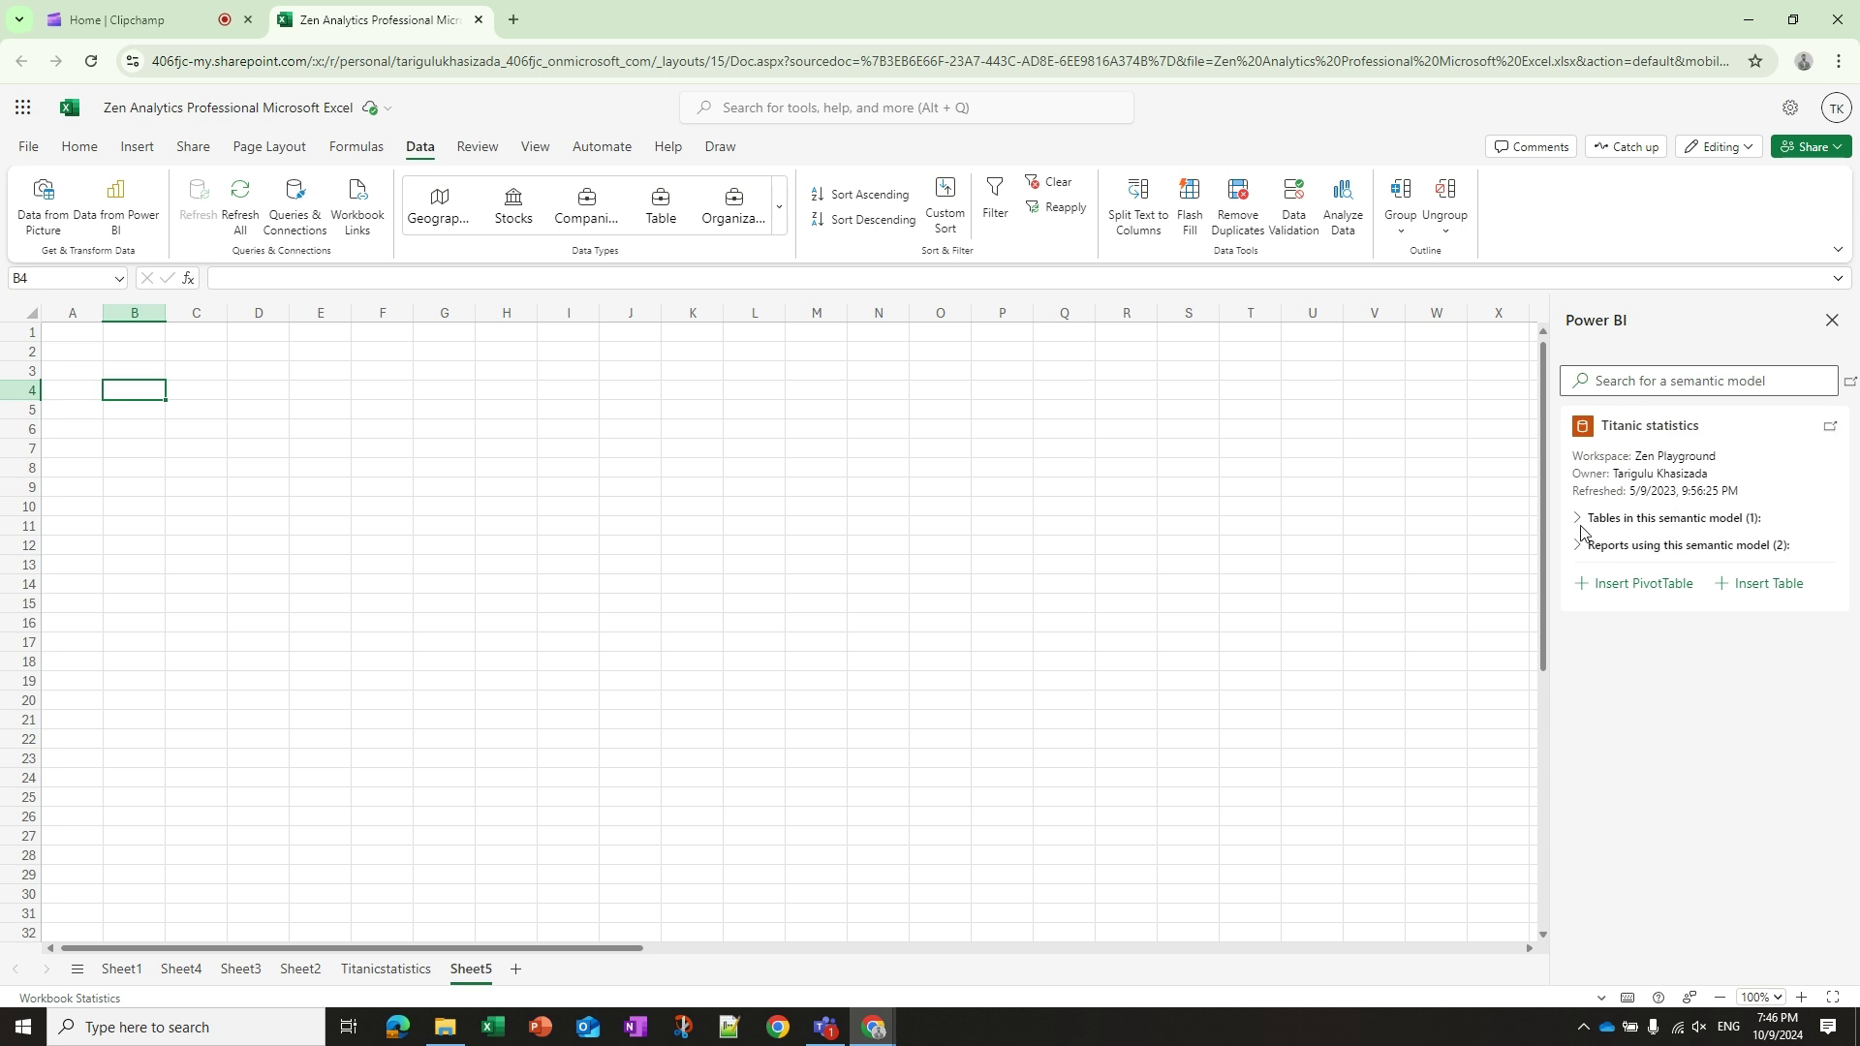
click(1740, 584)
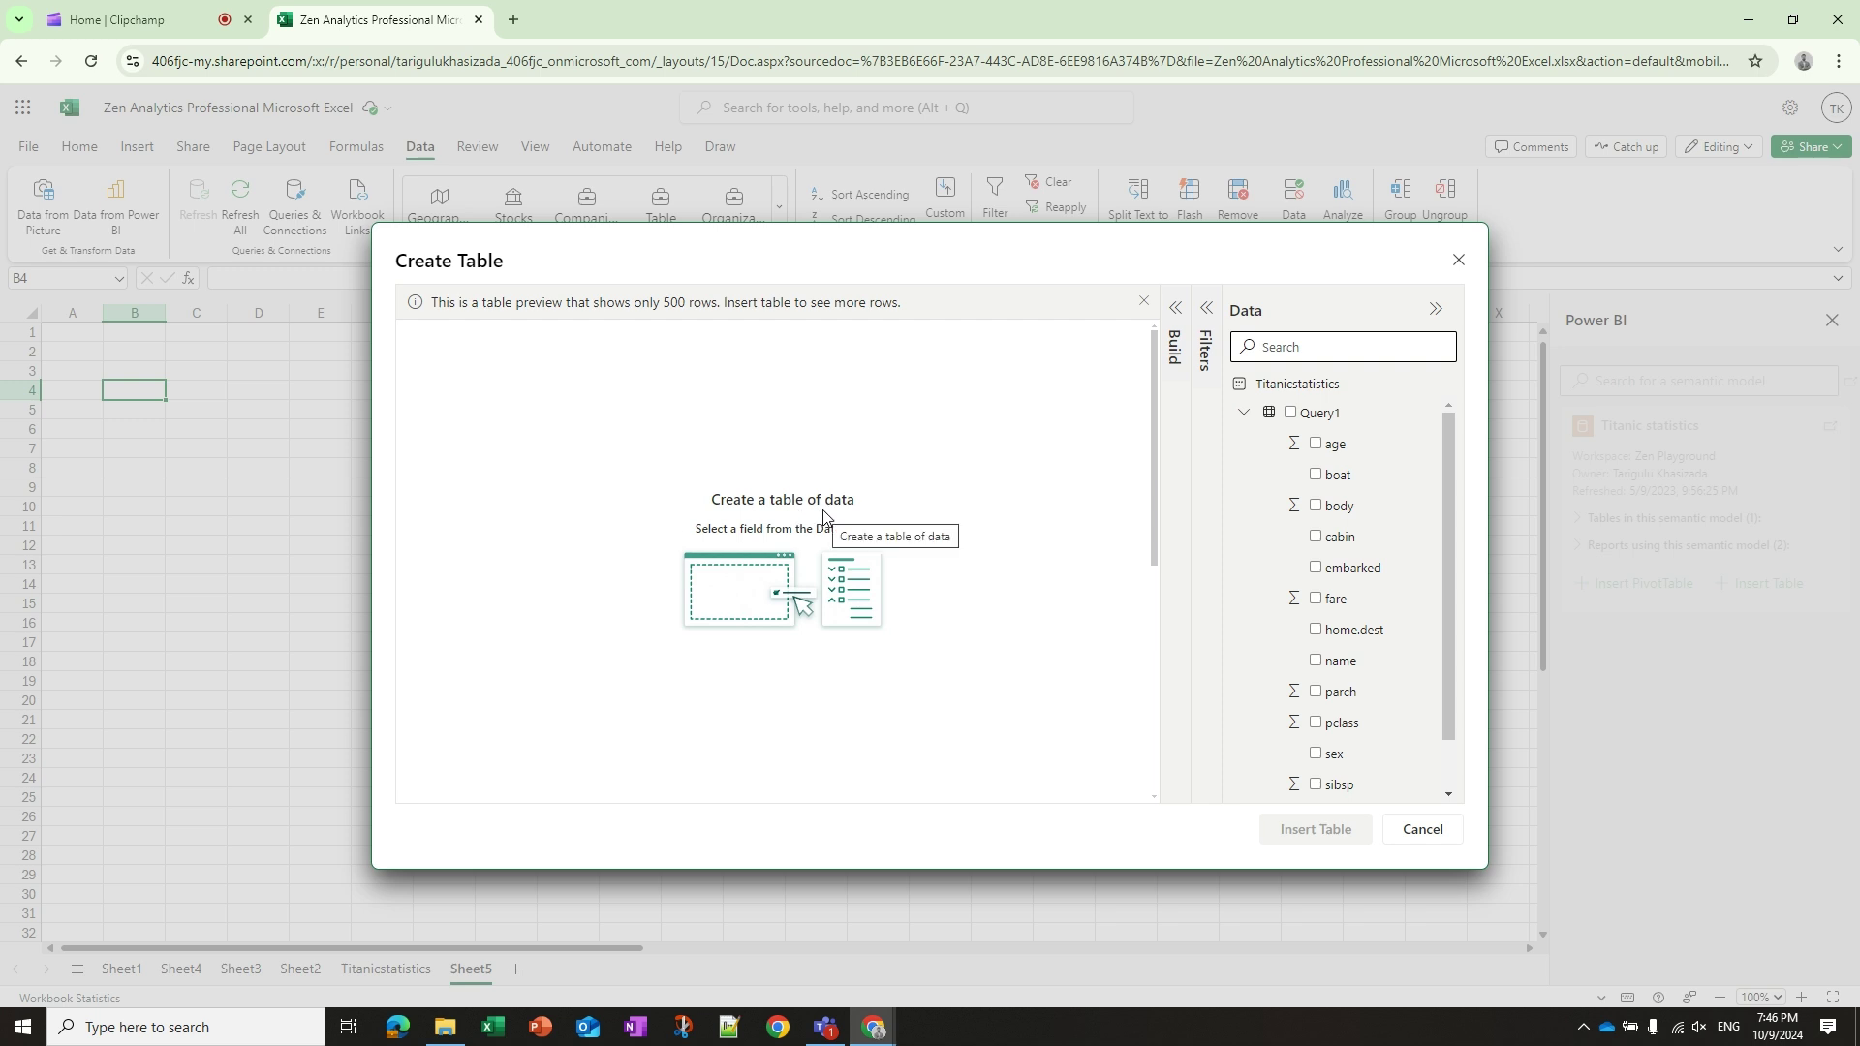
- Select all Query1 fields, review the preview and insert the Titanic passenger table
click(1289, 413)
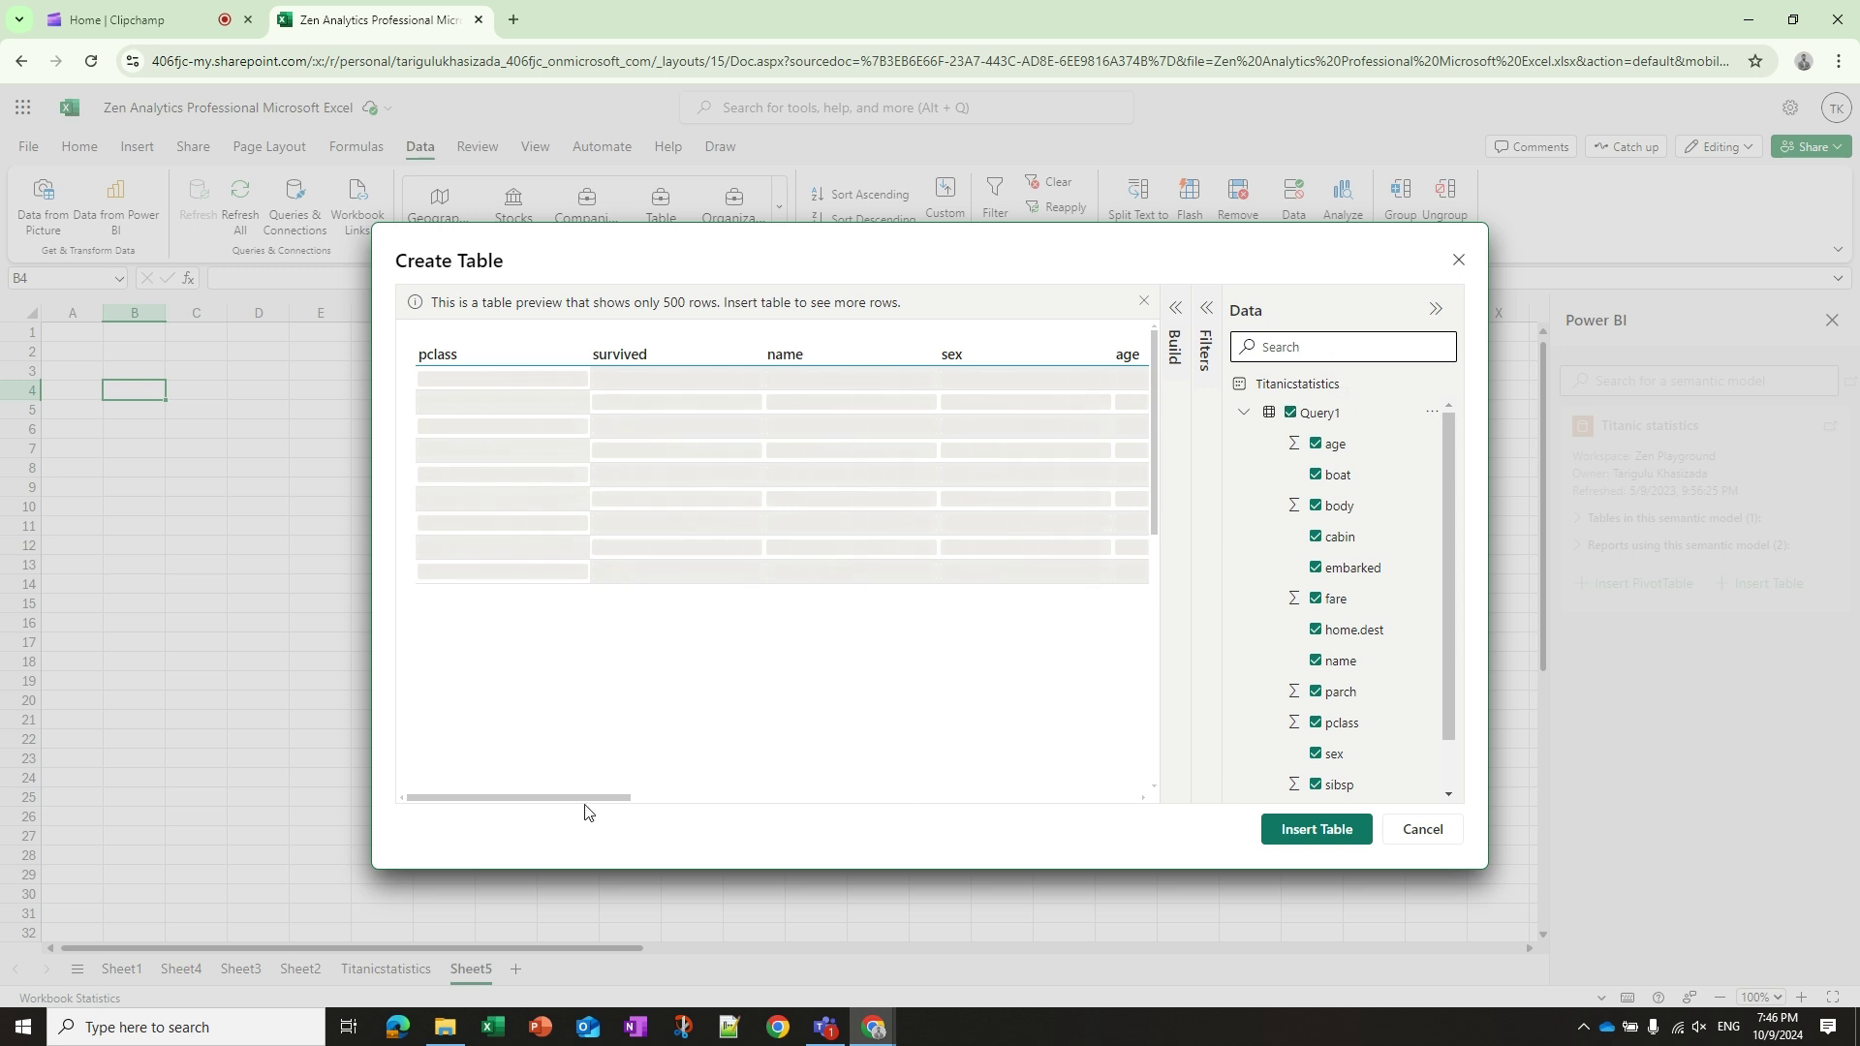
drag(586, 799, 1133, 801)
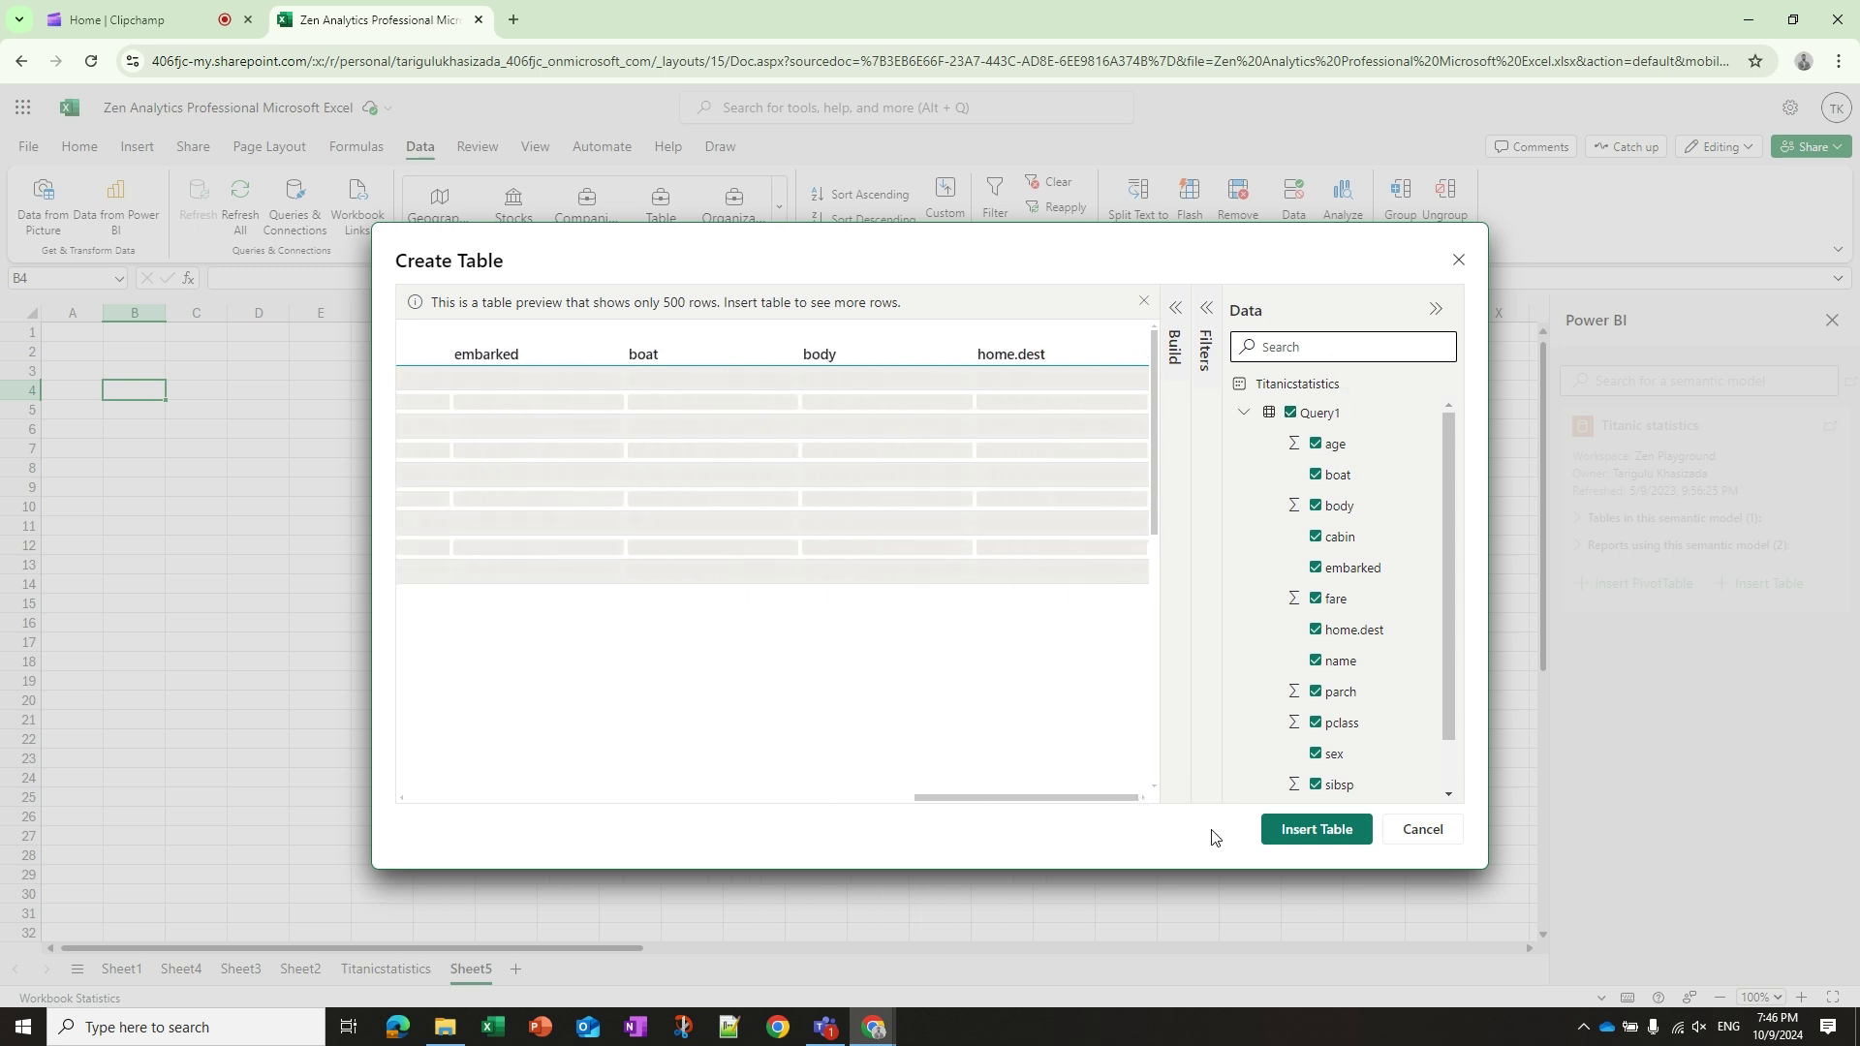
click(1278, 833)
click(1316, 829)
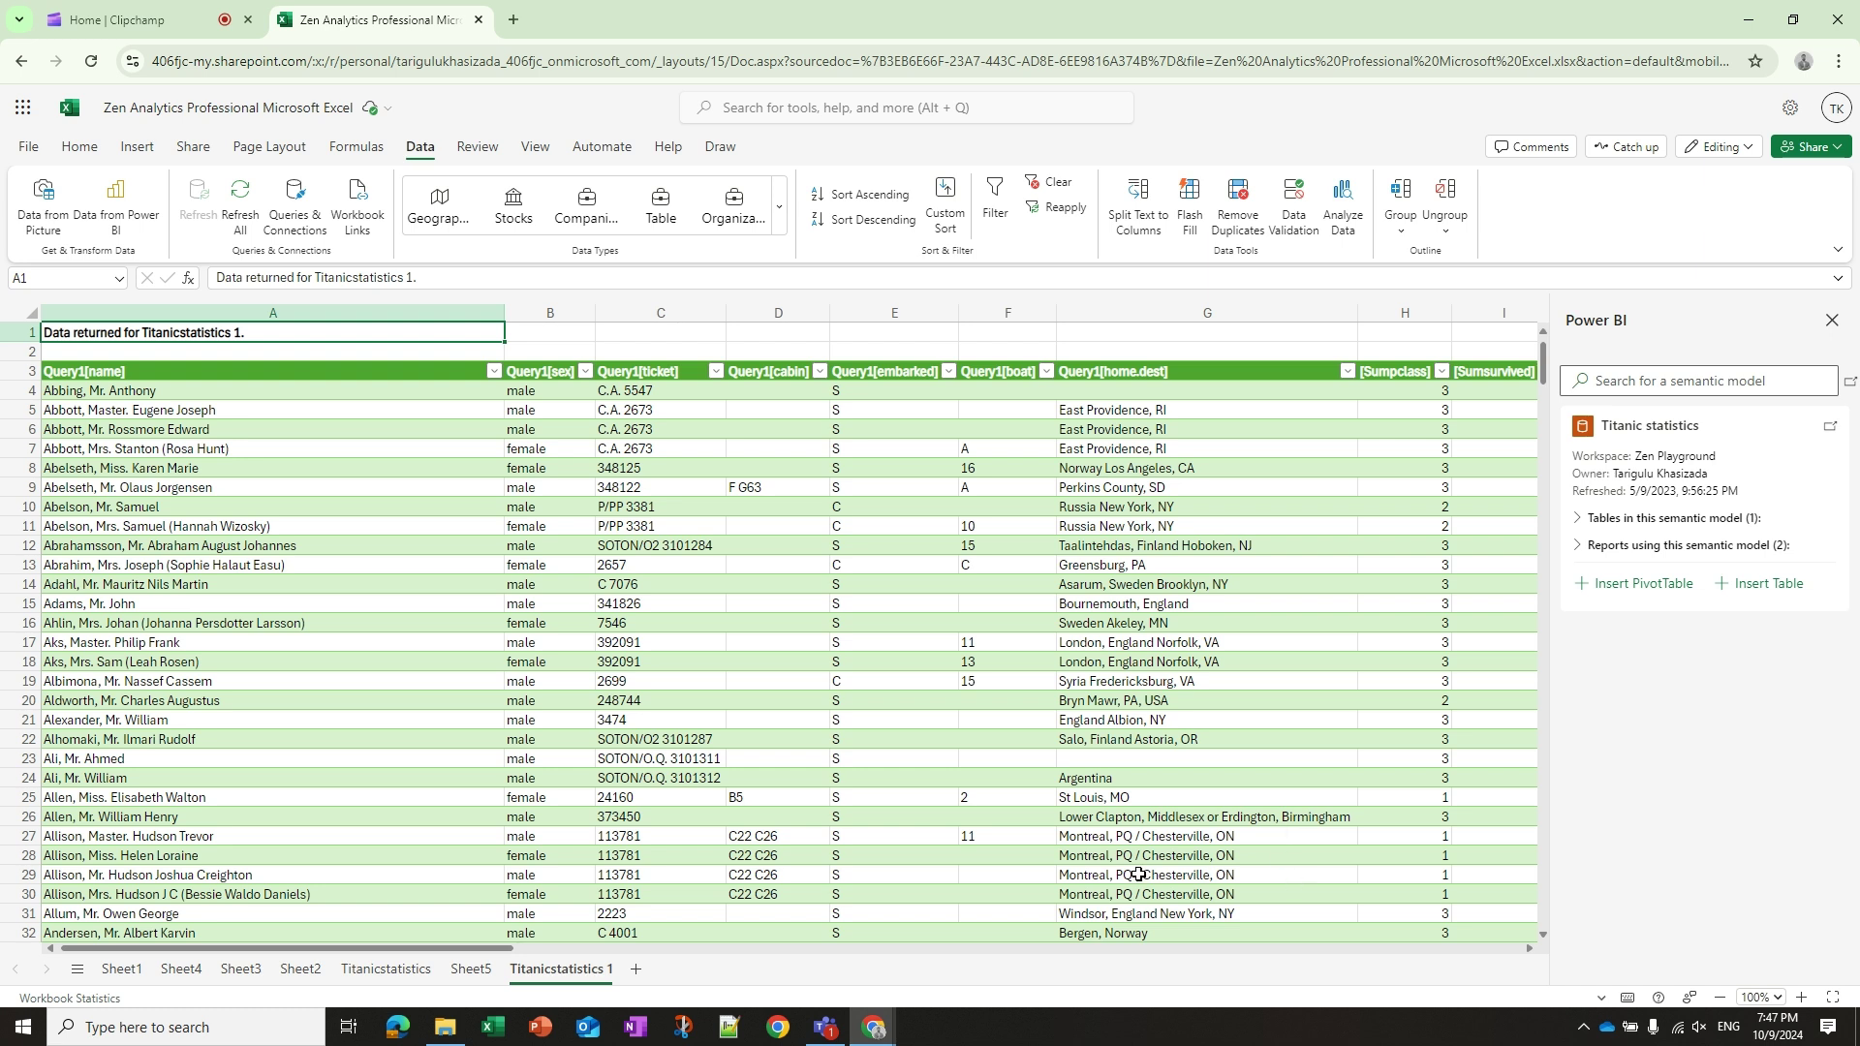
- On a new Sheet6, enter Azerbaijan in C3 and convert it to the Geography data type
click(635, 969)
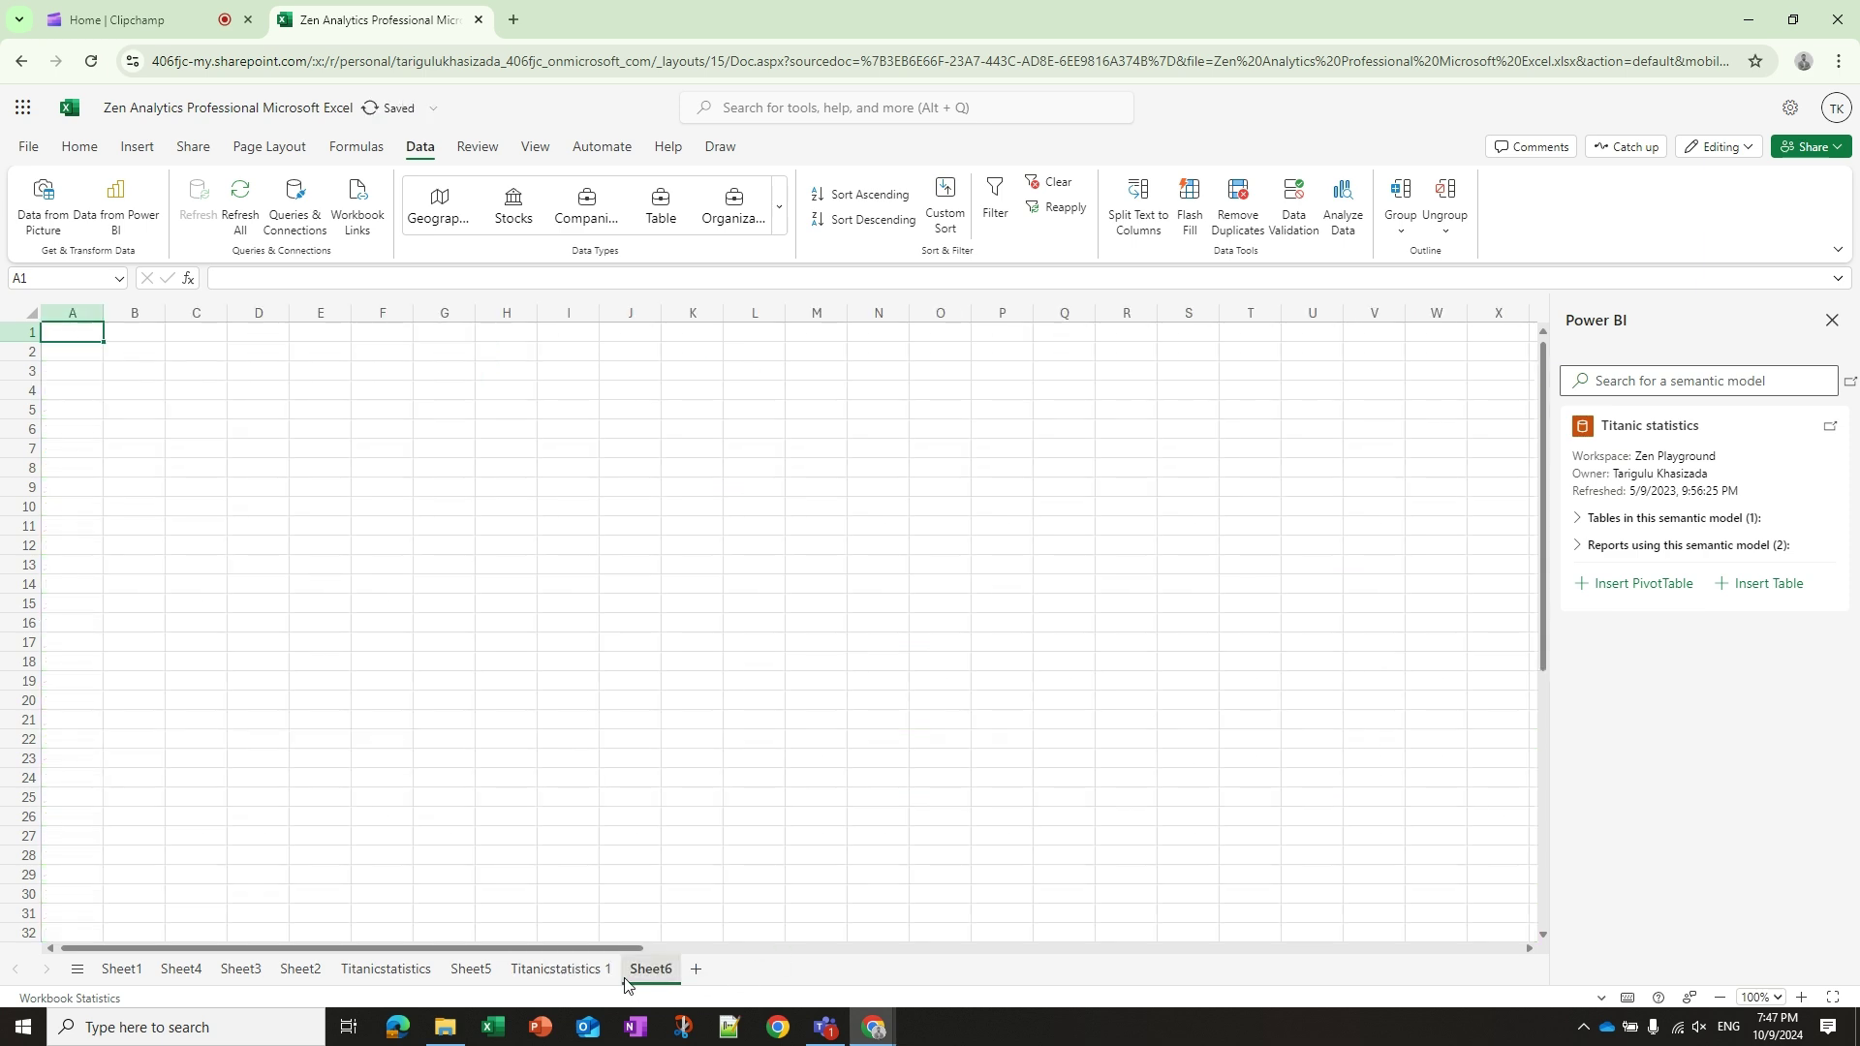
click(190, 375)
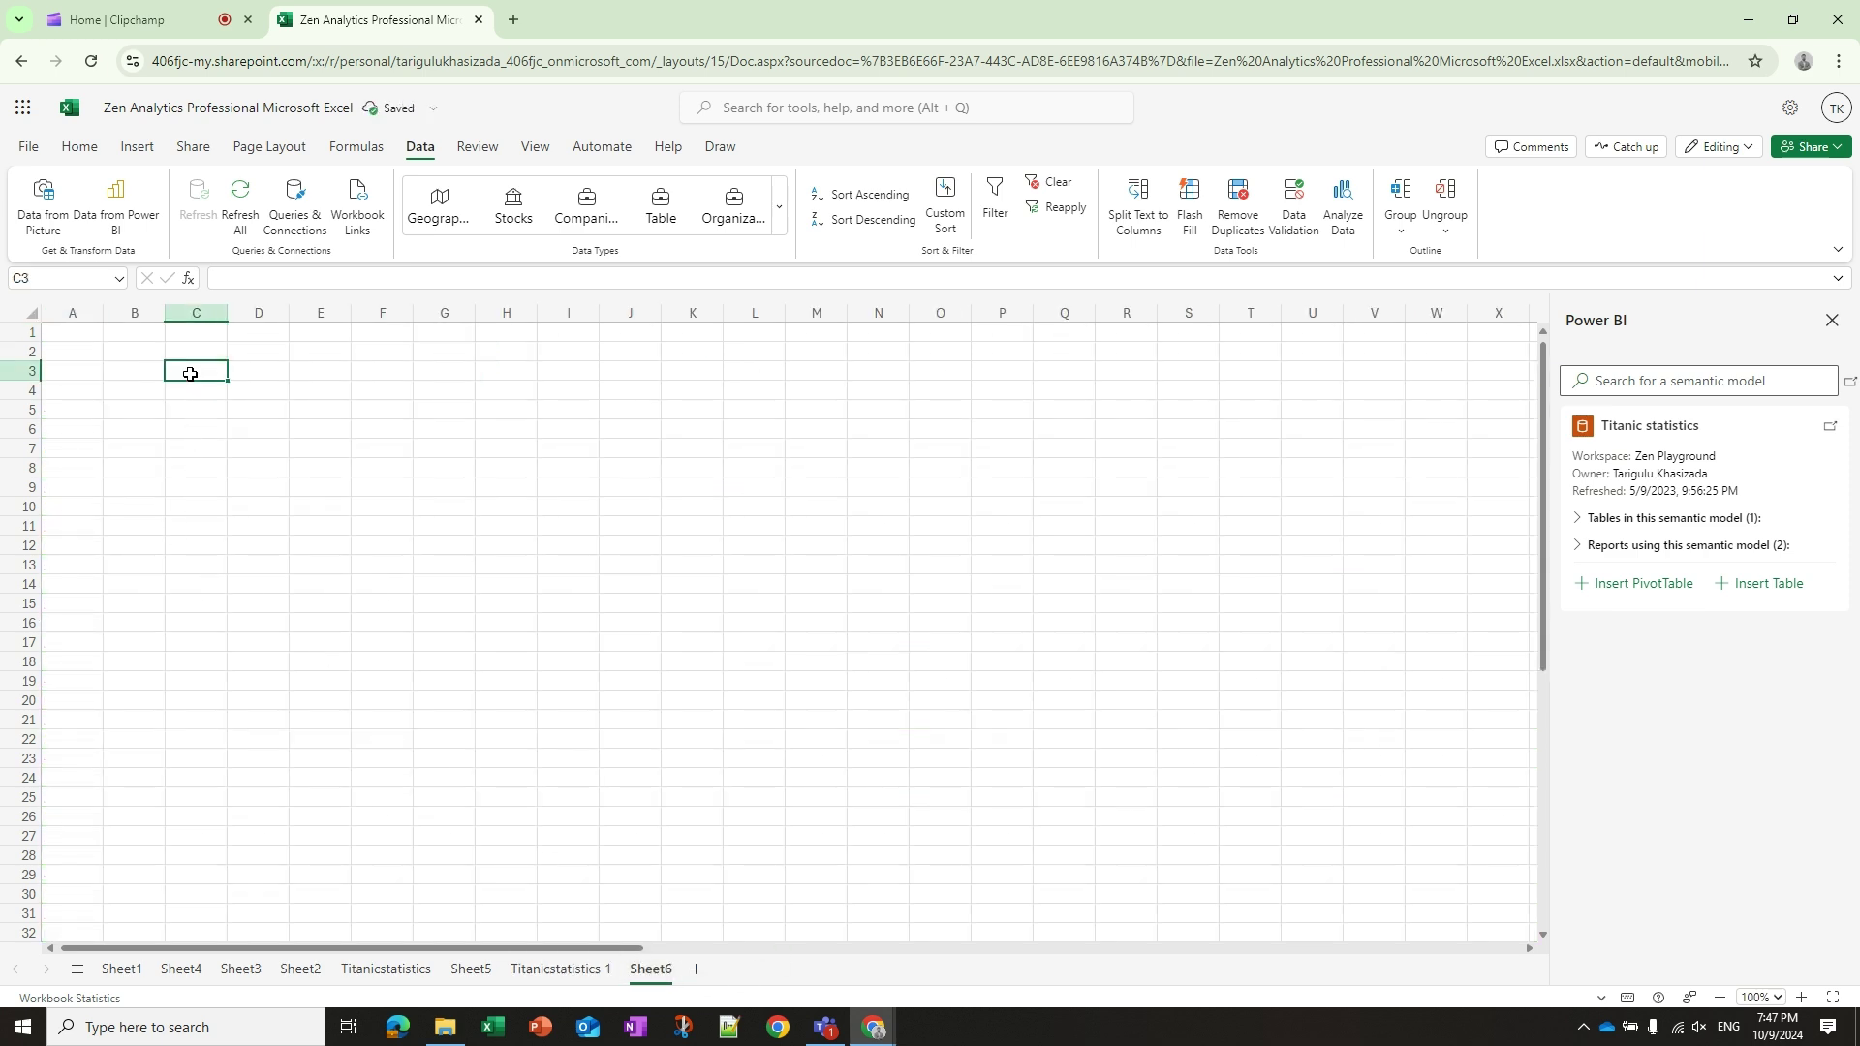
key(Caps_Lock)
text(A)
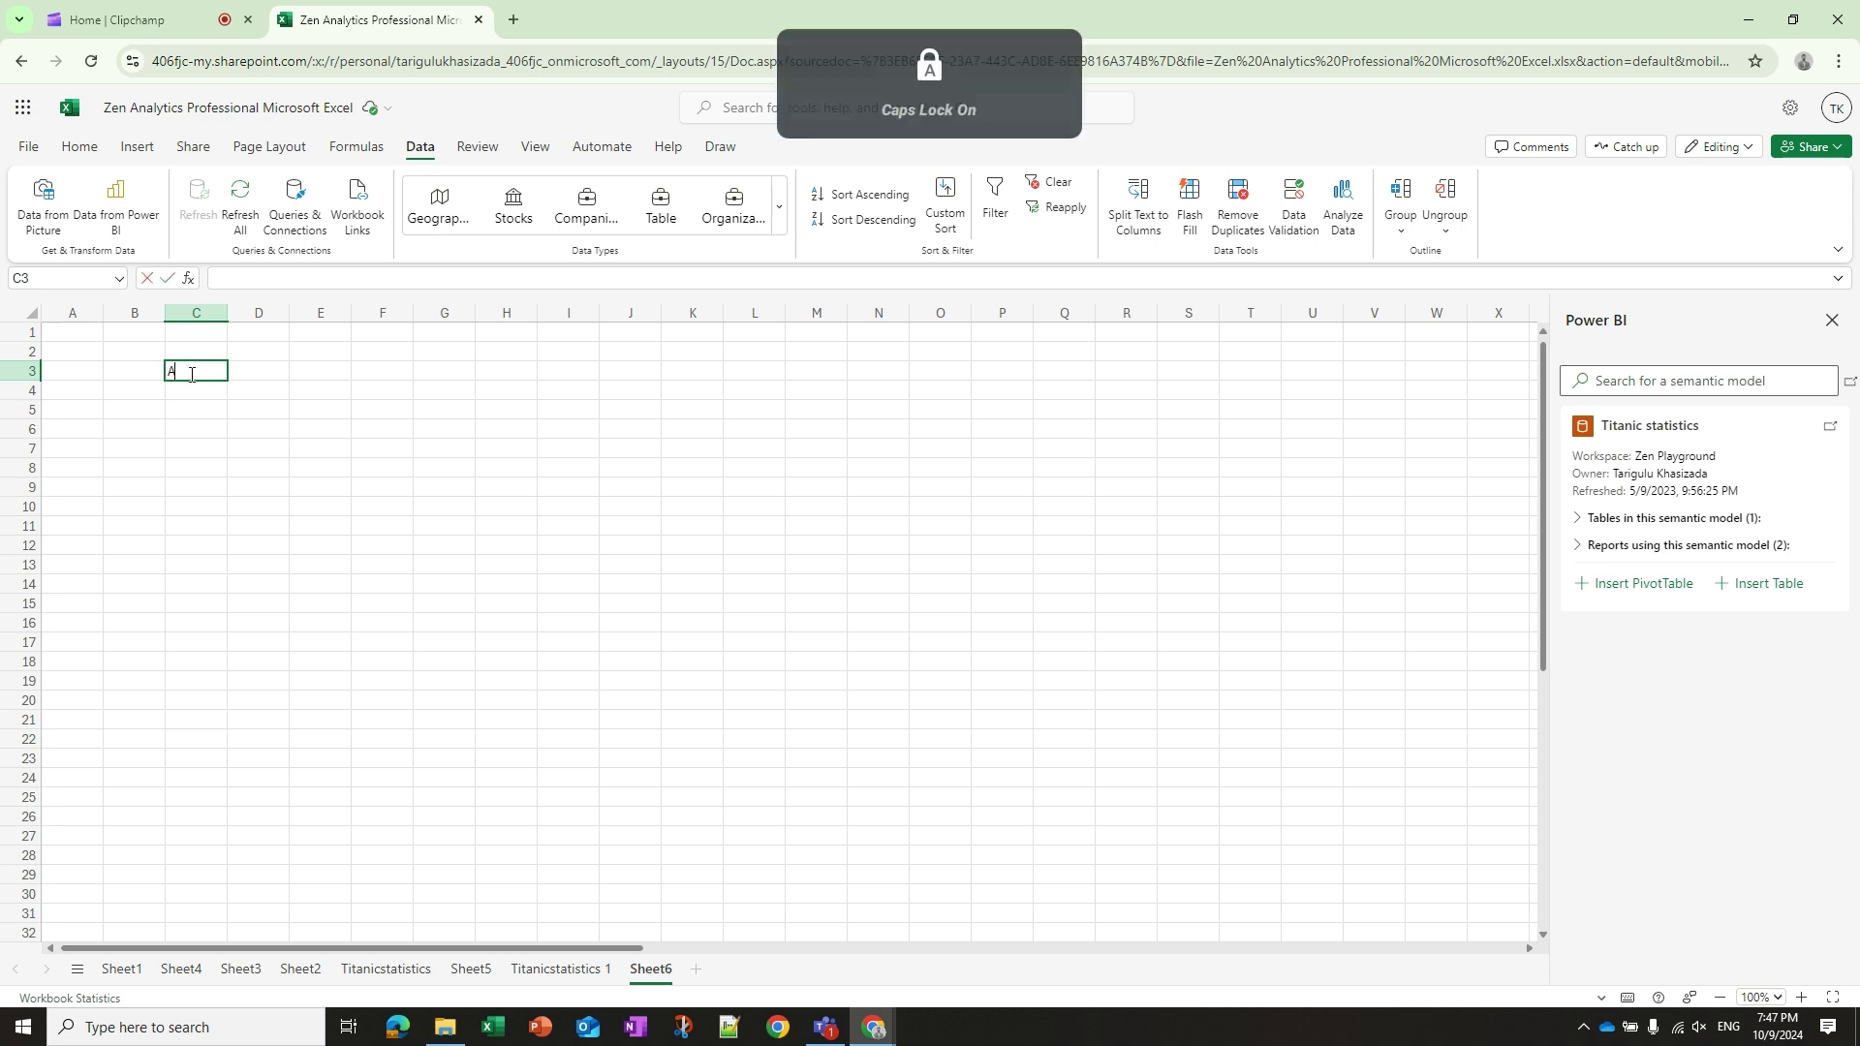
key(Caps_Lock)
text(zerbai)
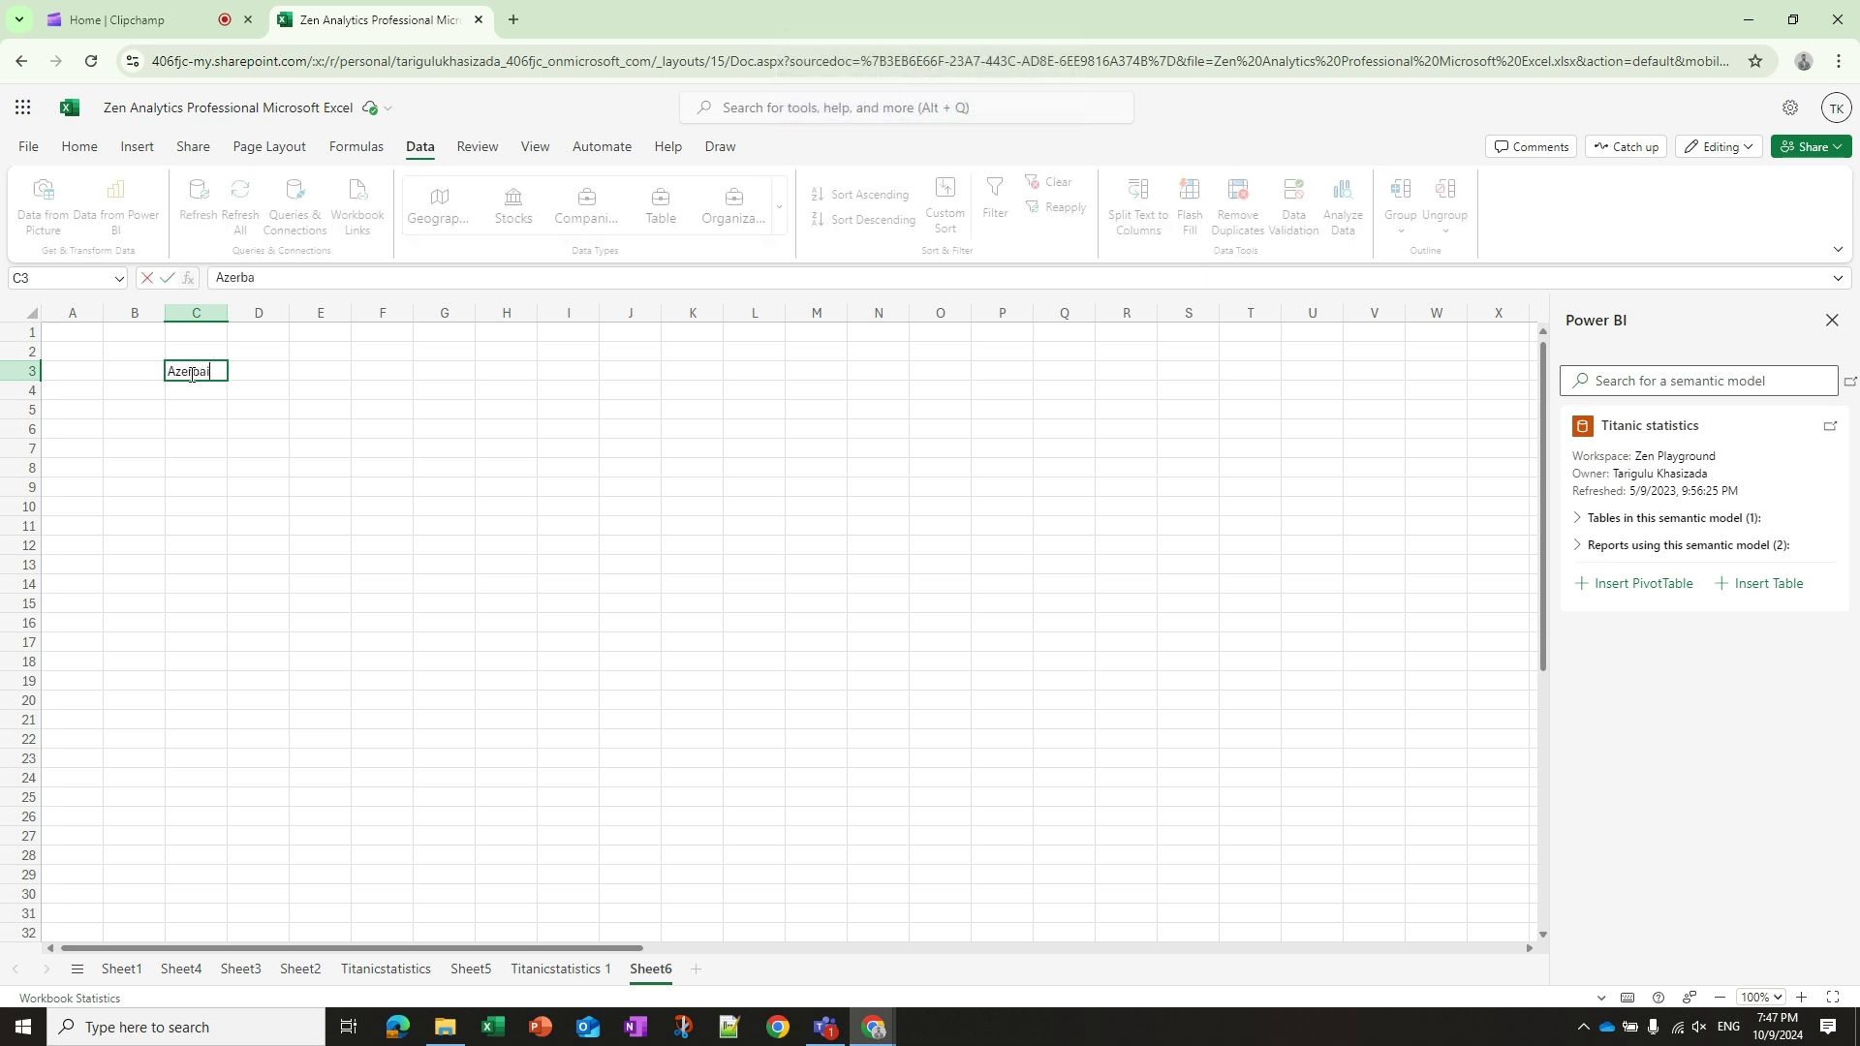
text(jan)
key(Return)
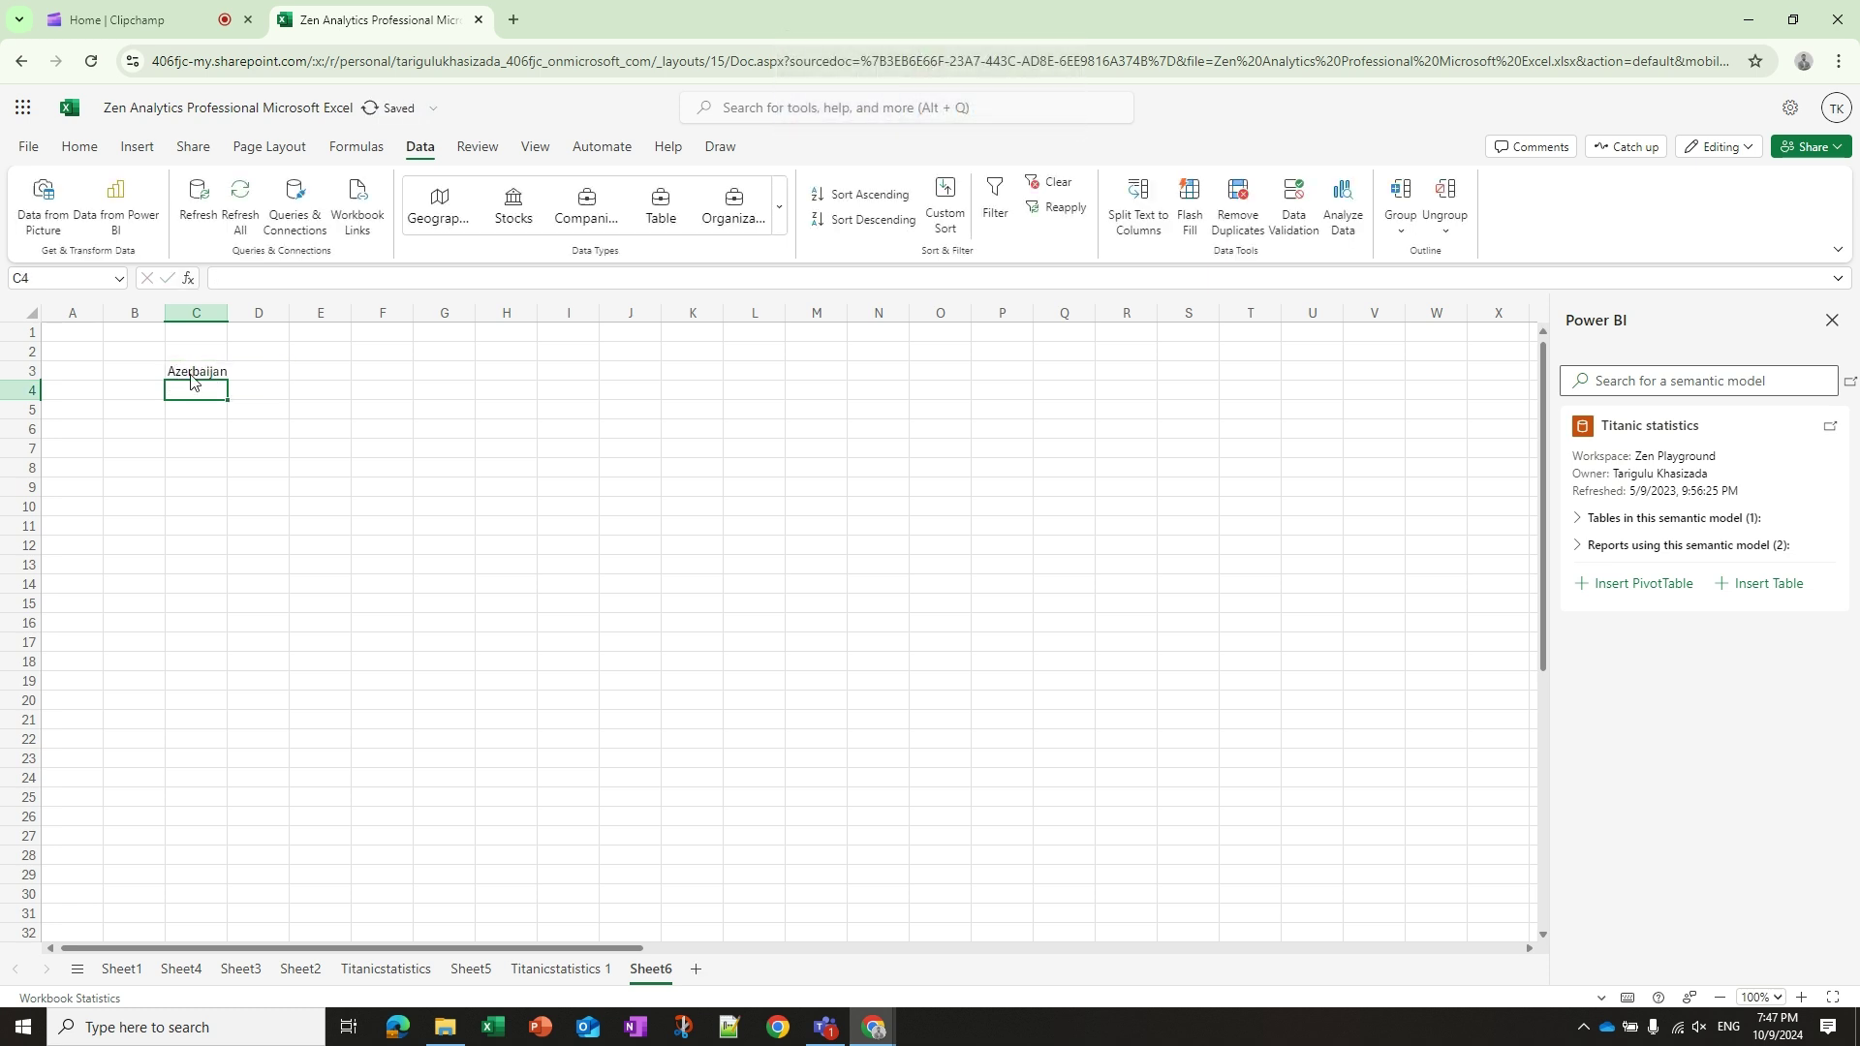
click(183, 371)
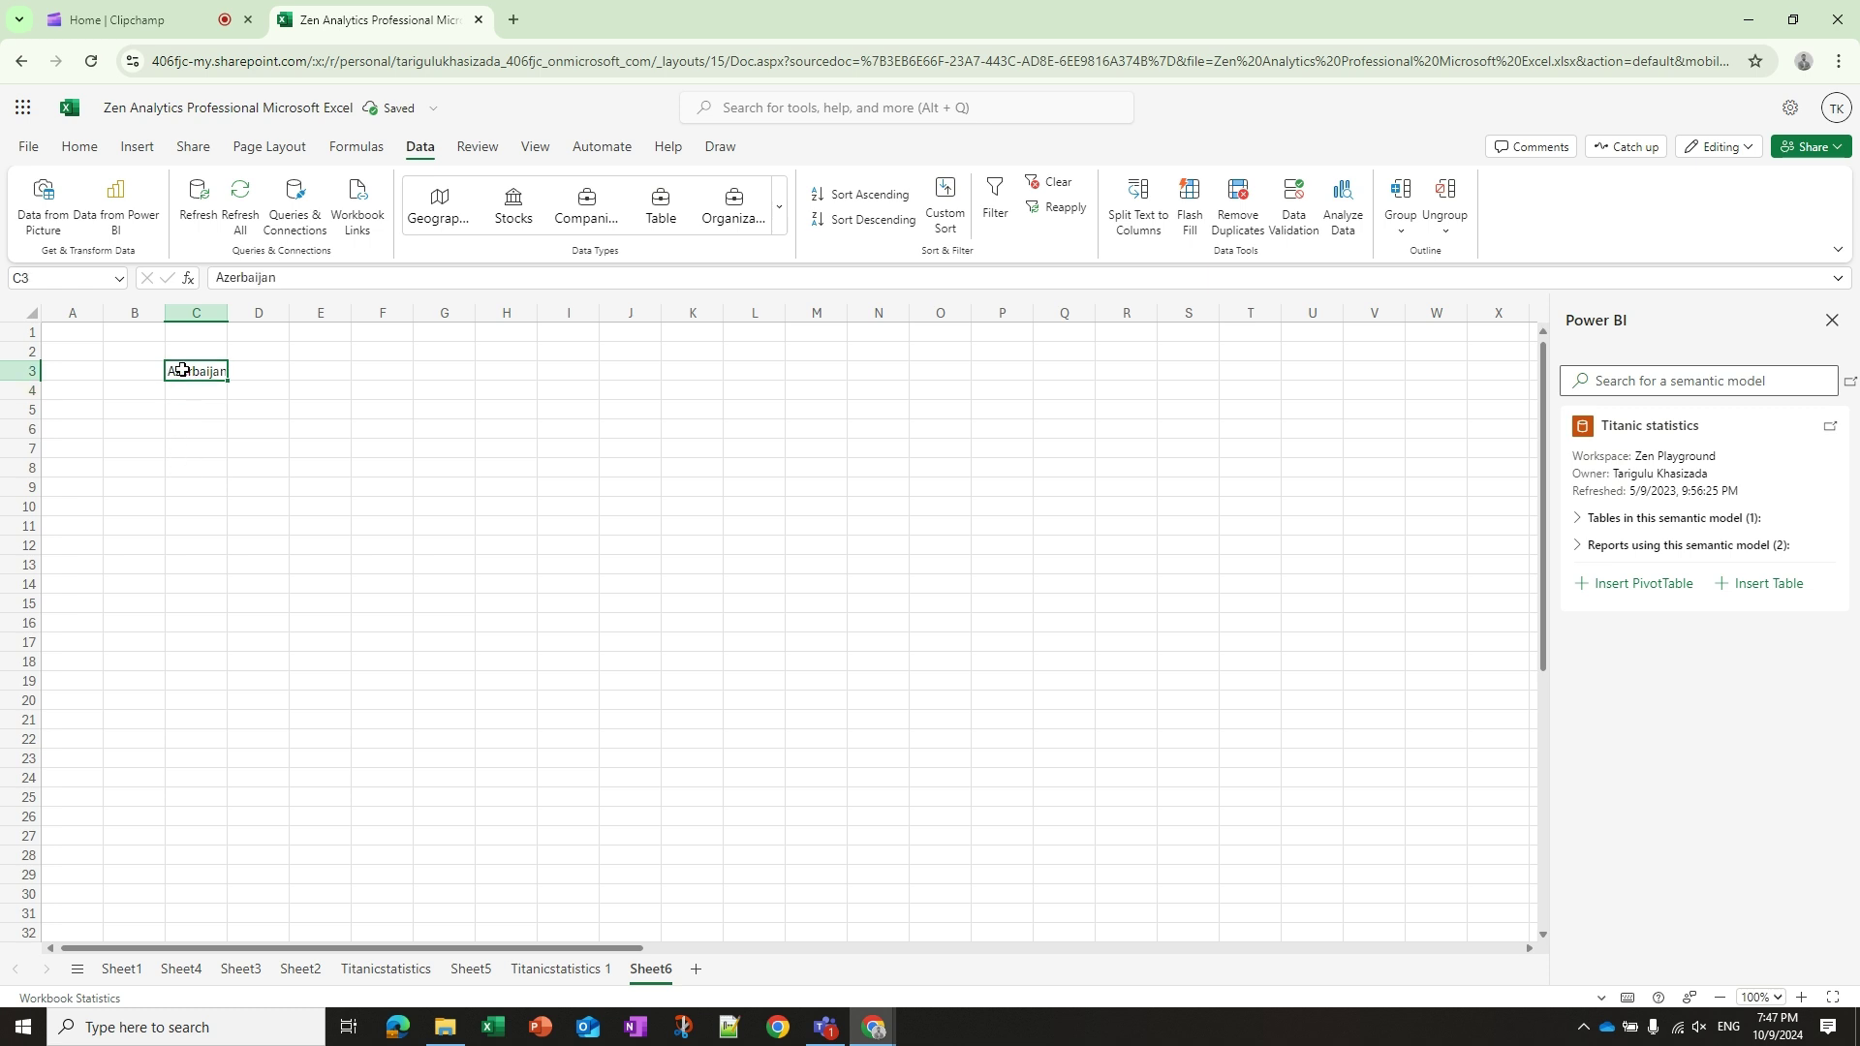
click(423, 217)
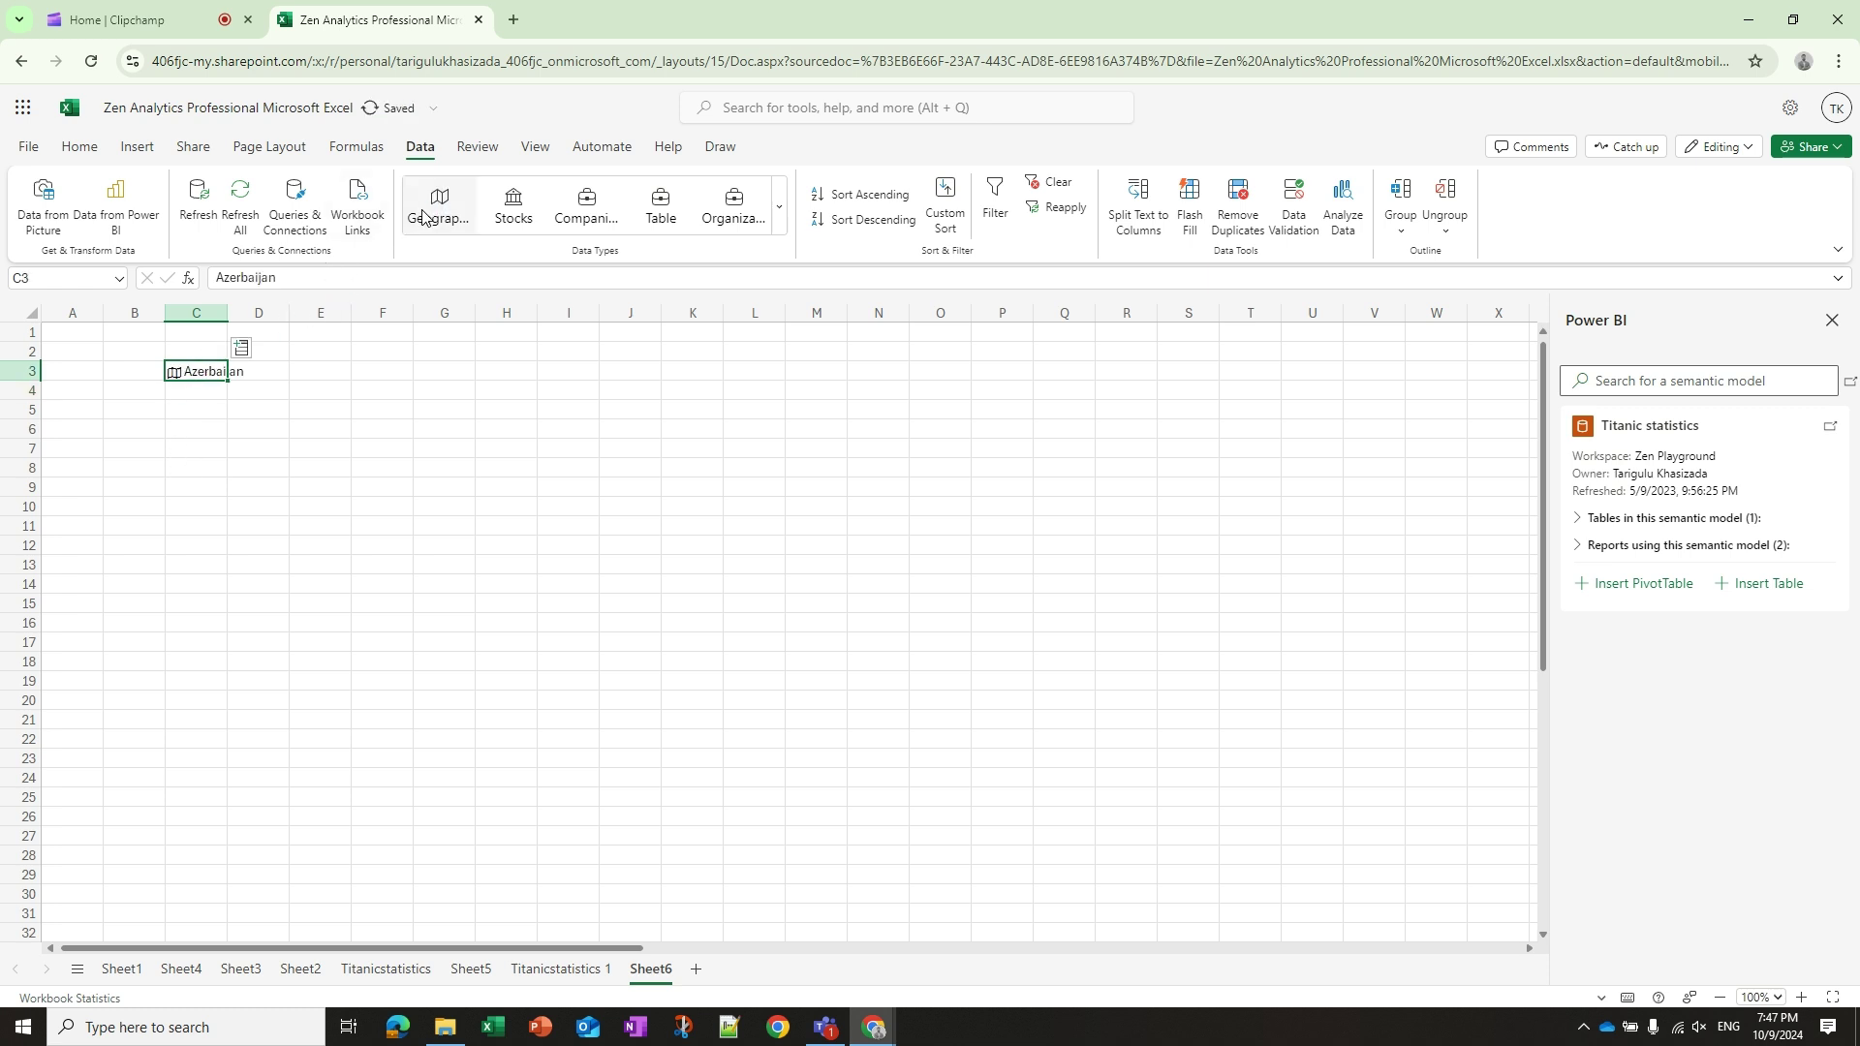
- From Azerbaijan's data card, insert the Leader(s) field, spilling three leaders into D3:D5
click(174, 373)
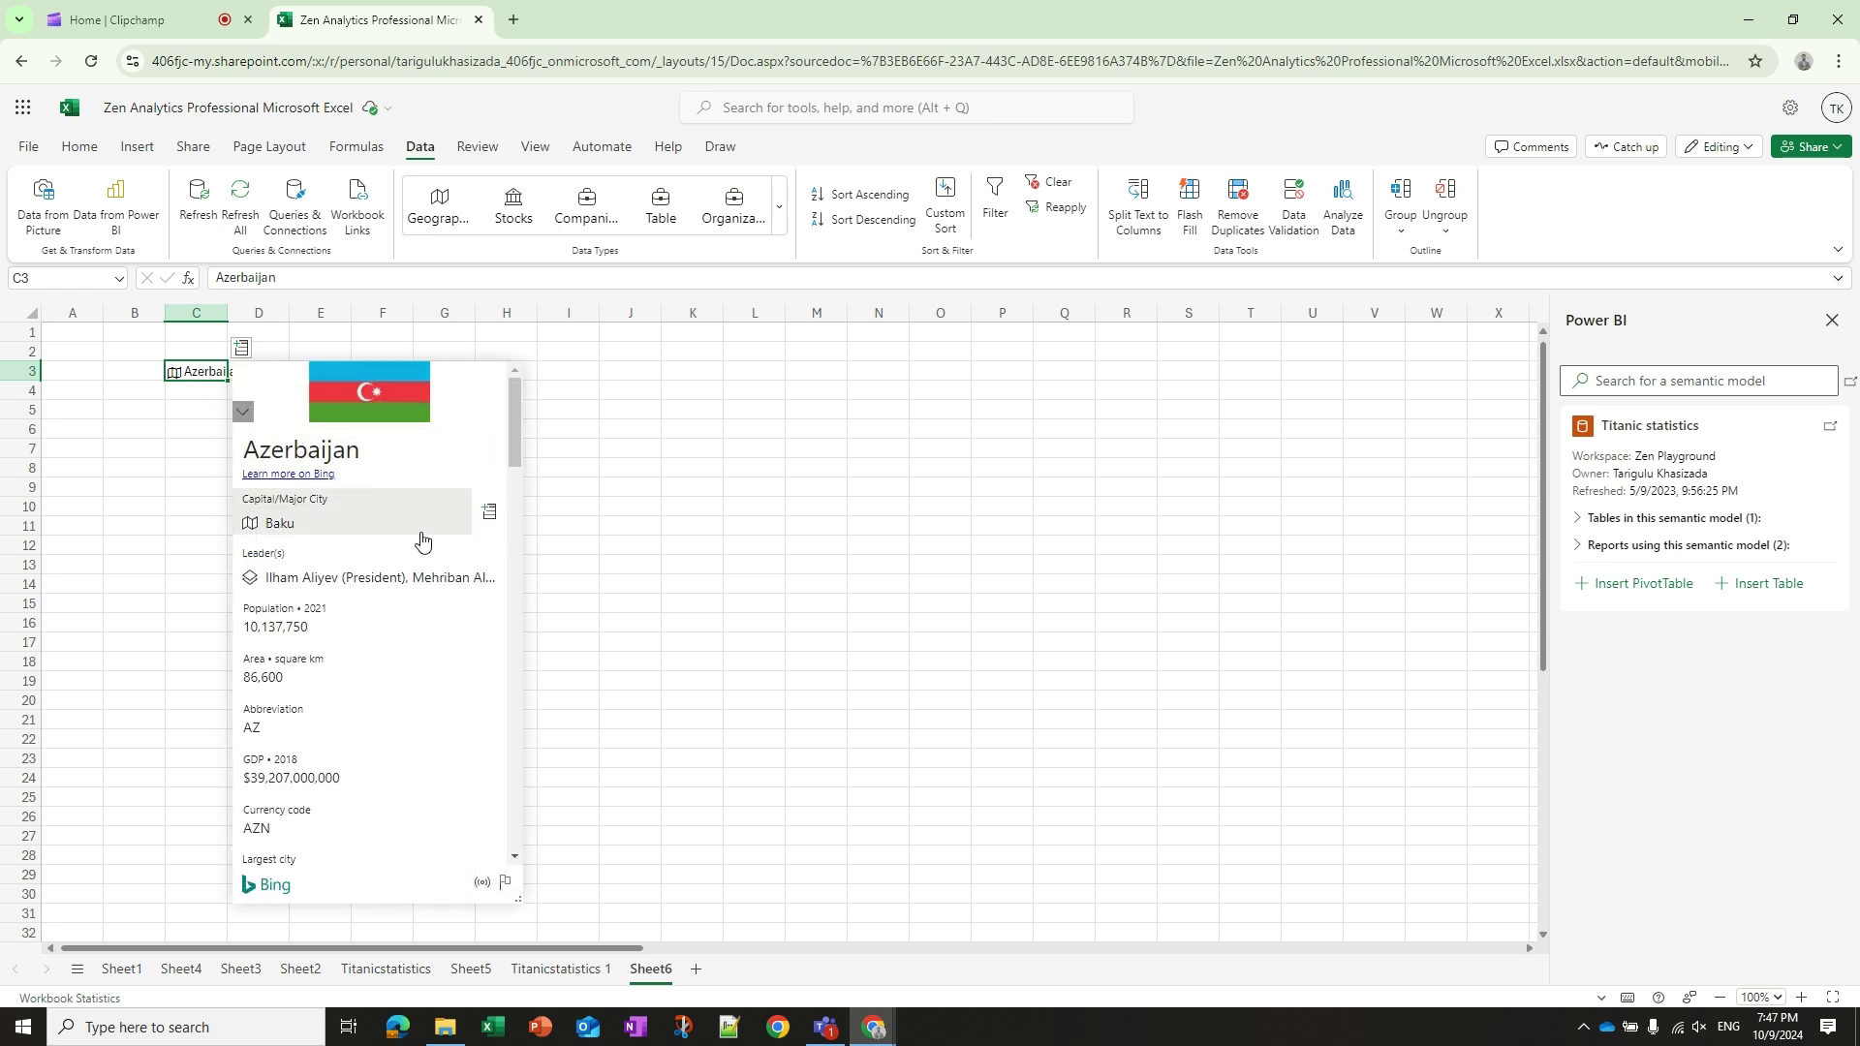
scroll(331, 607, down, 5)
scroll(333, 612, down, 5)
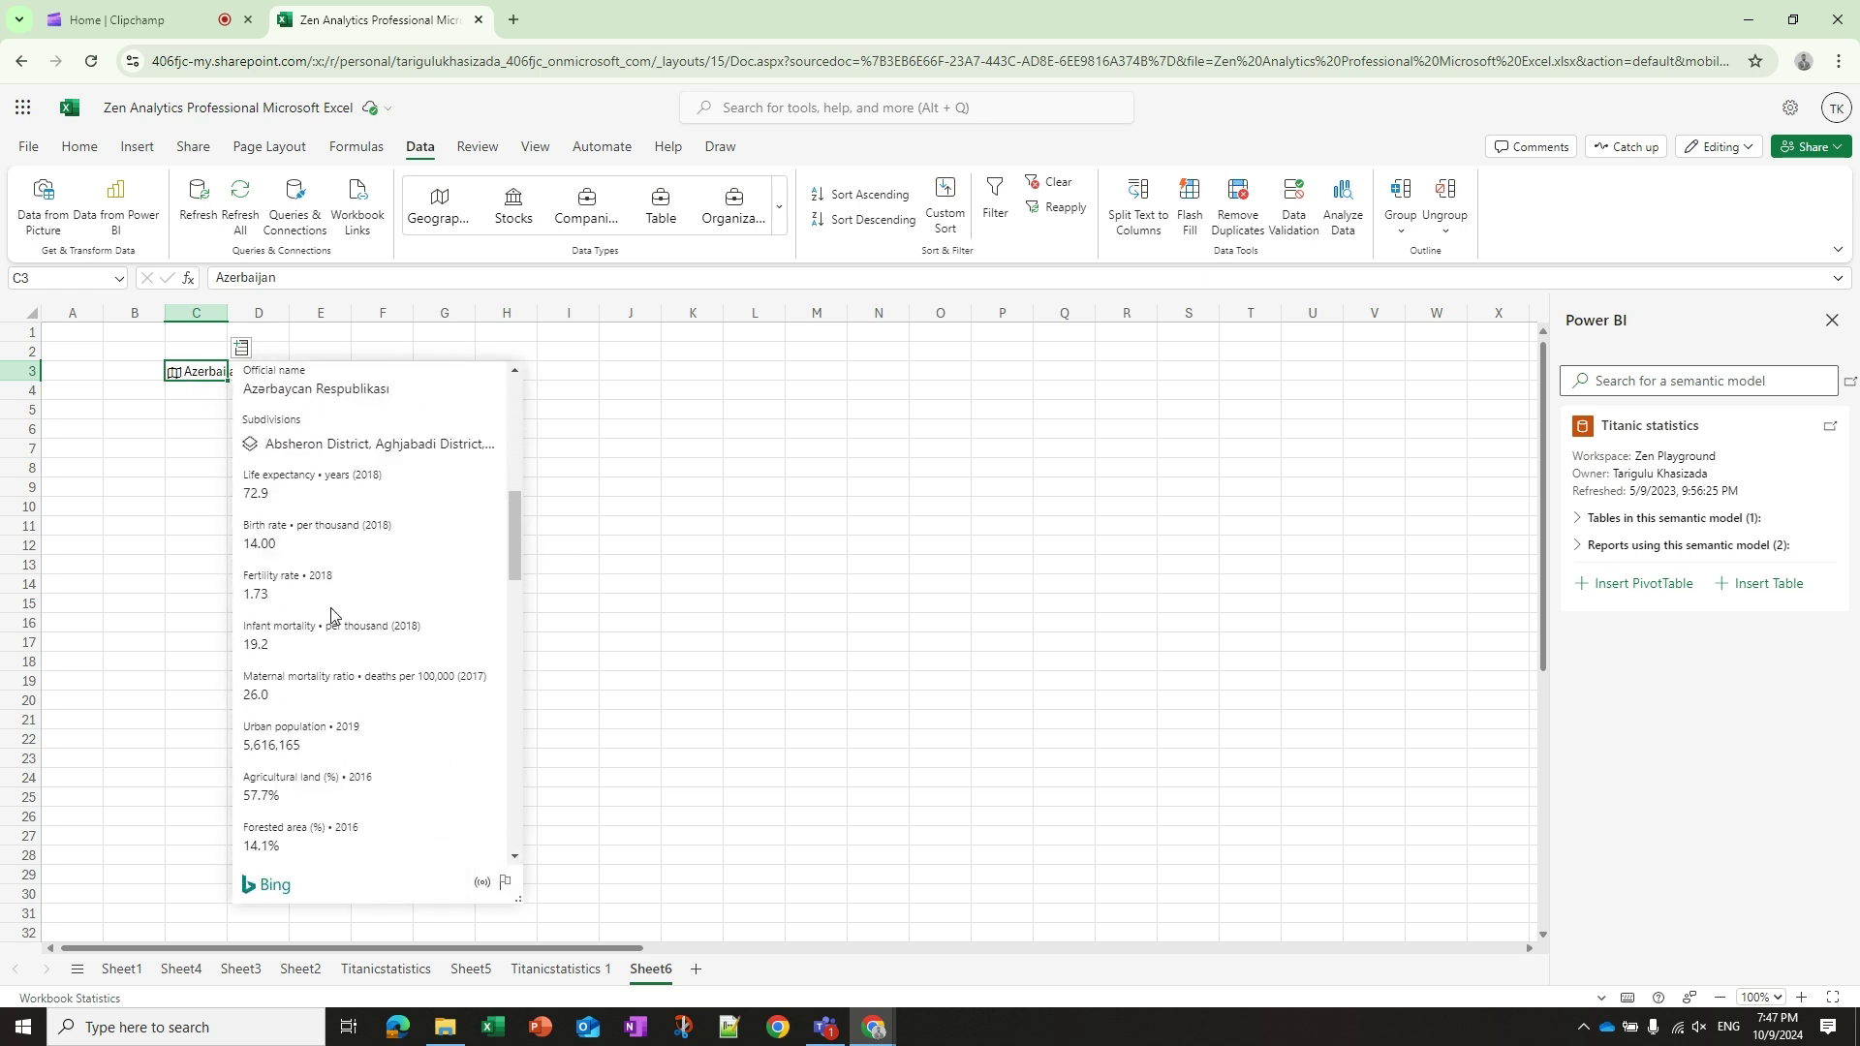
scroll(332, 612, down, 1)
scroll(387, 608, up, 10)
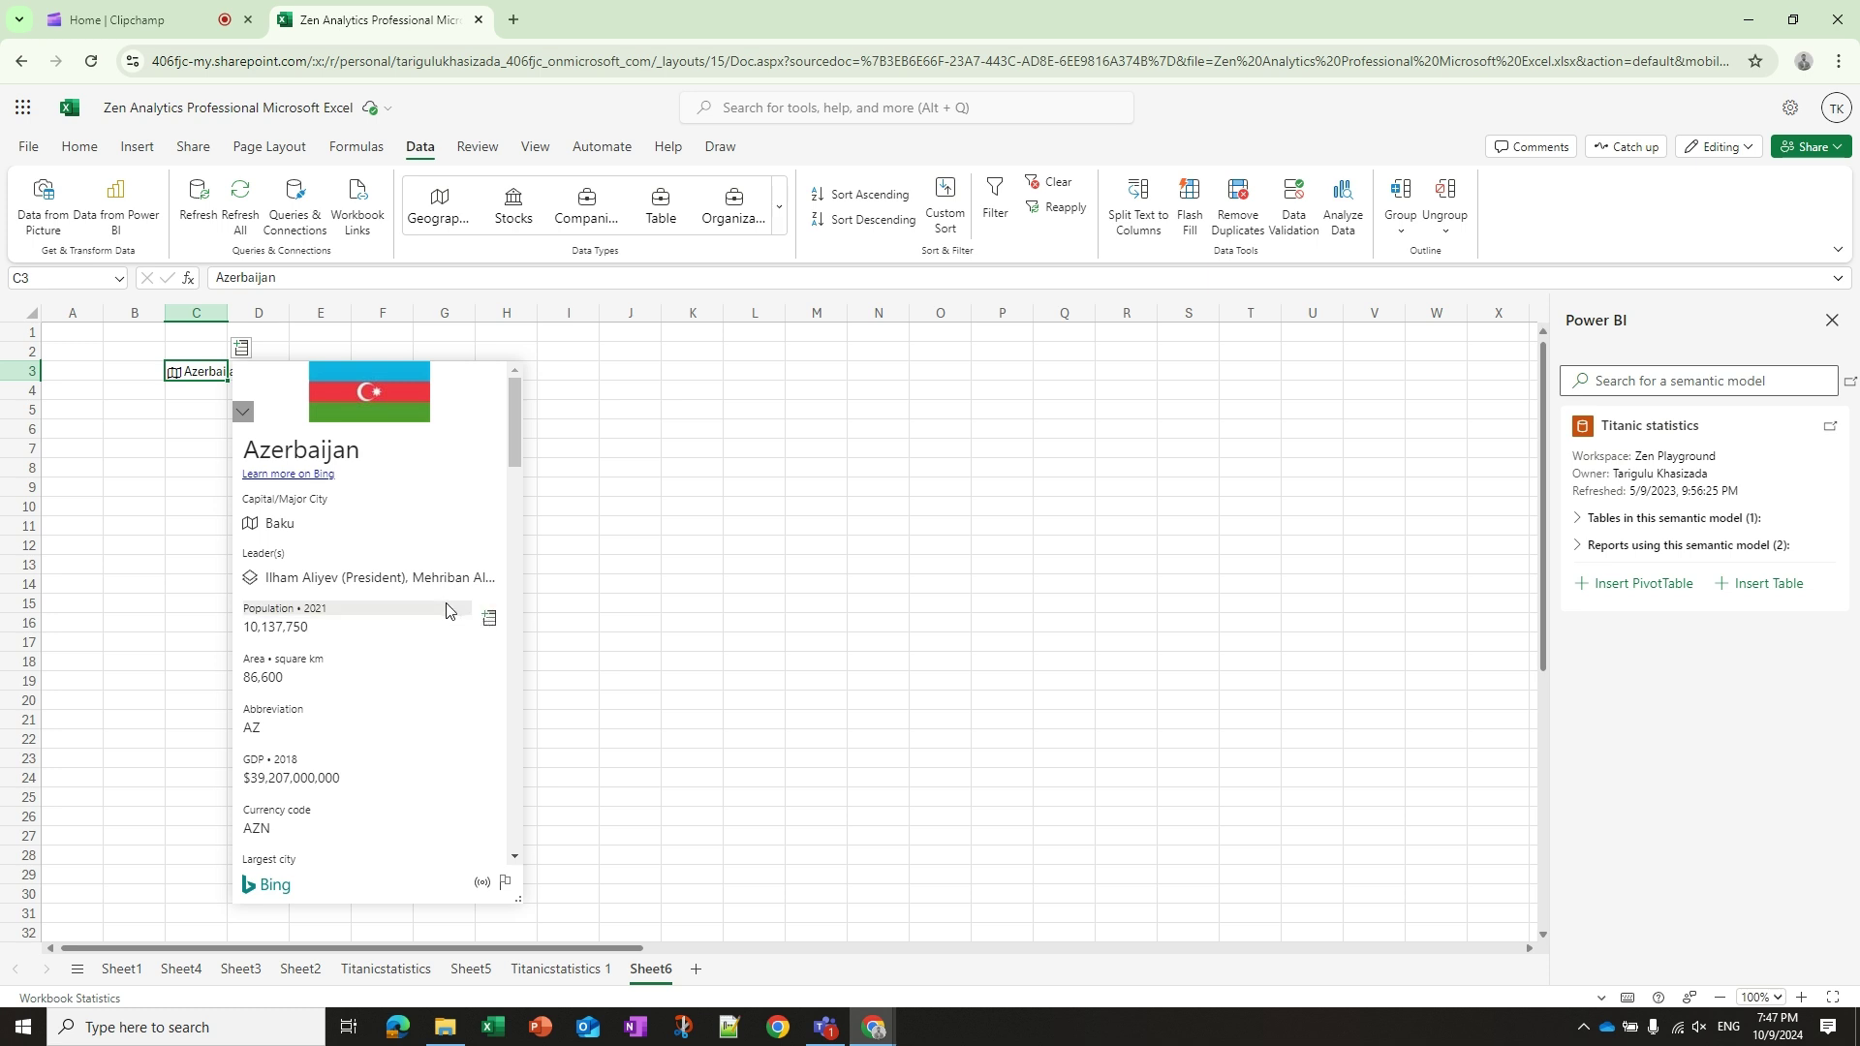
mouse_move(370, 567)
click(487, 570)
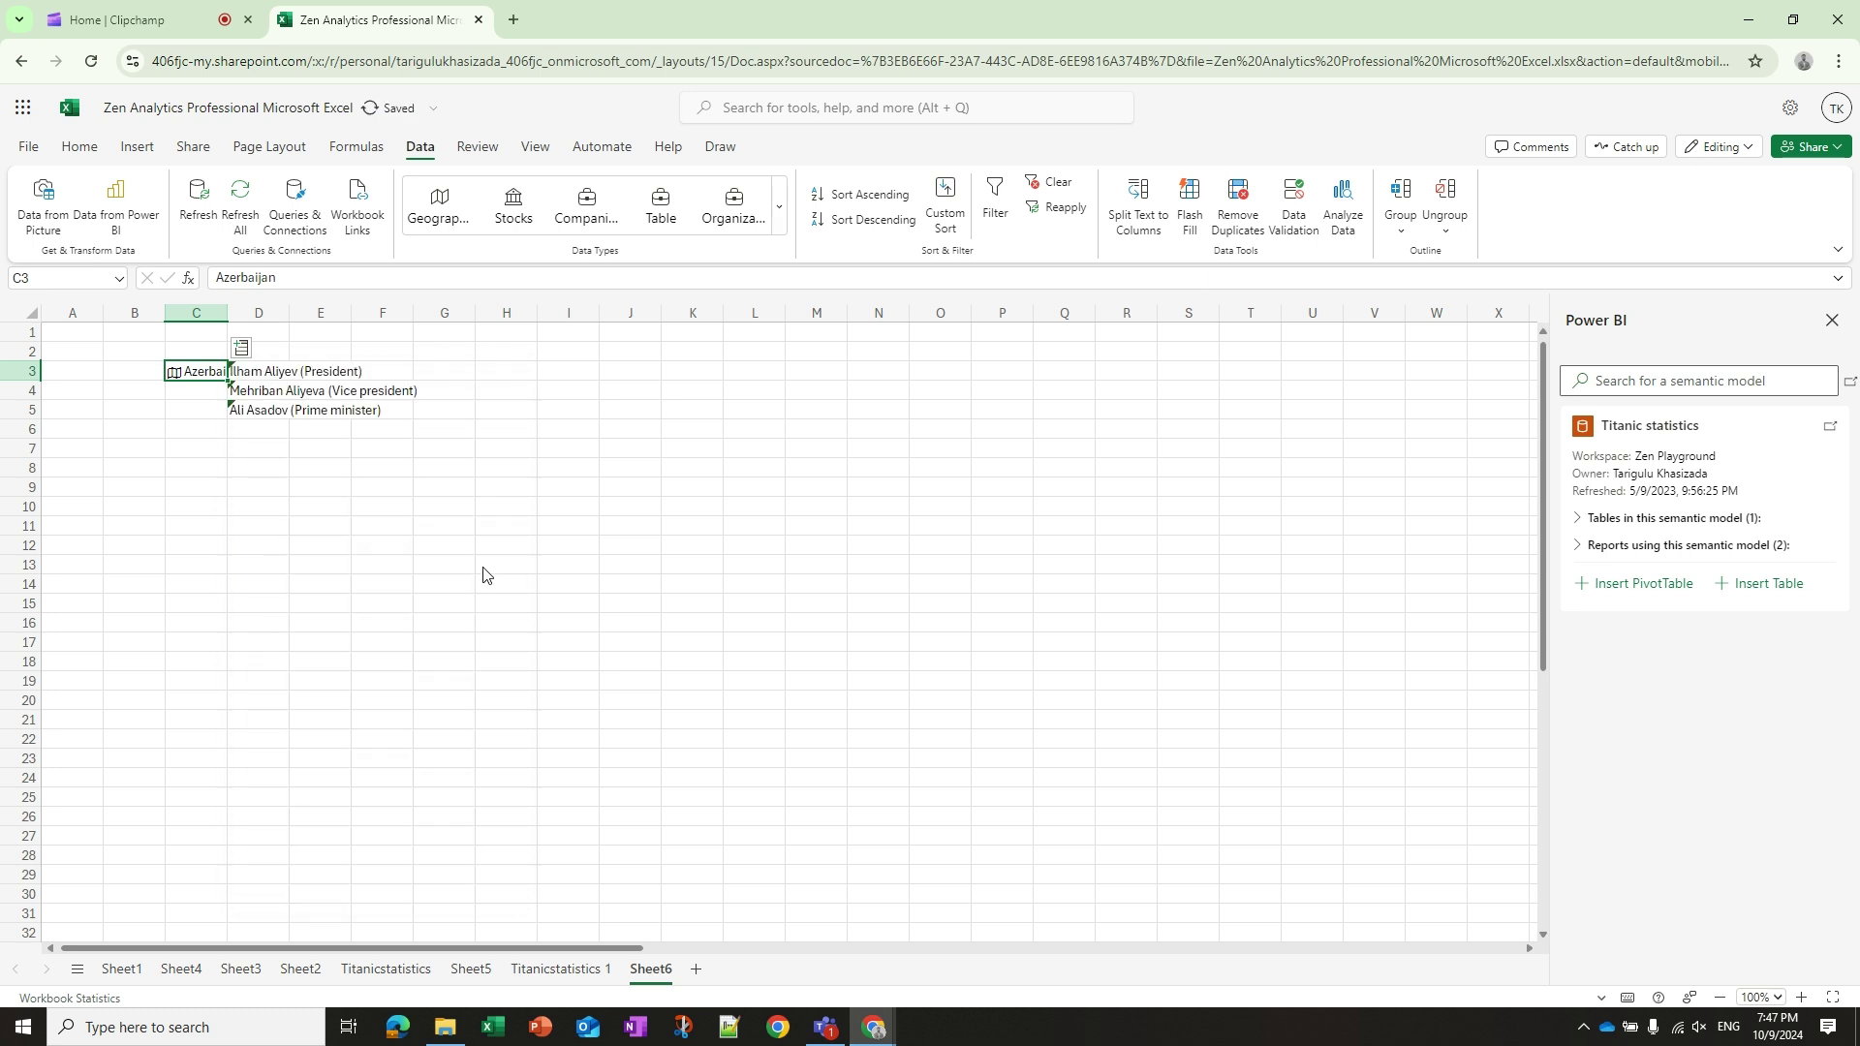
click(262, 373)
drag(262, 373, 266, 412)
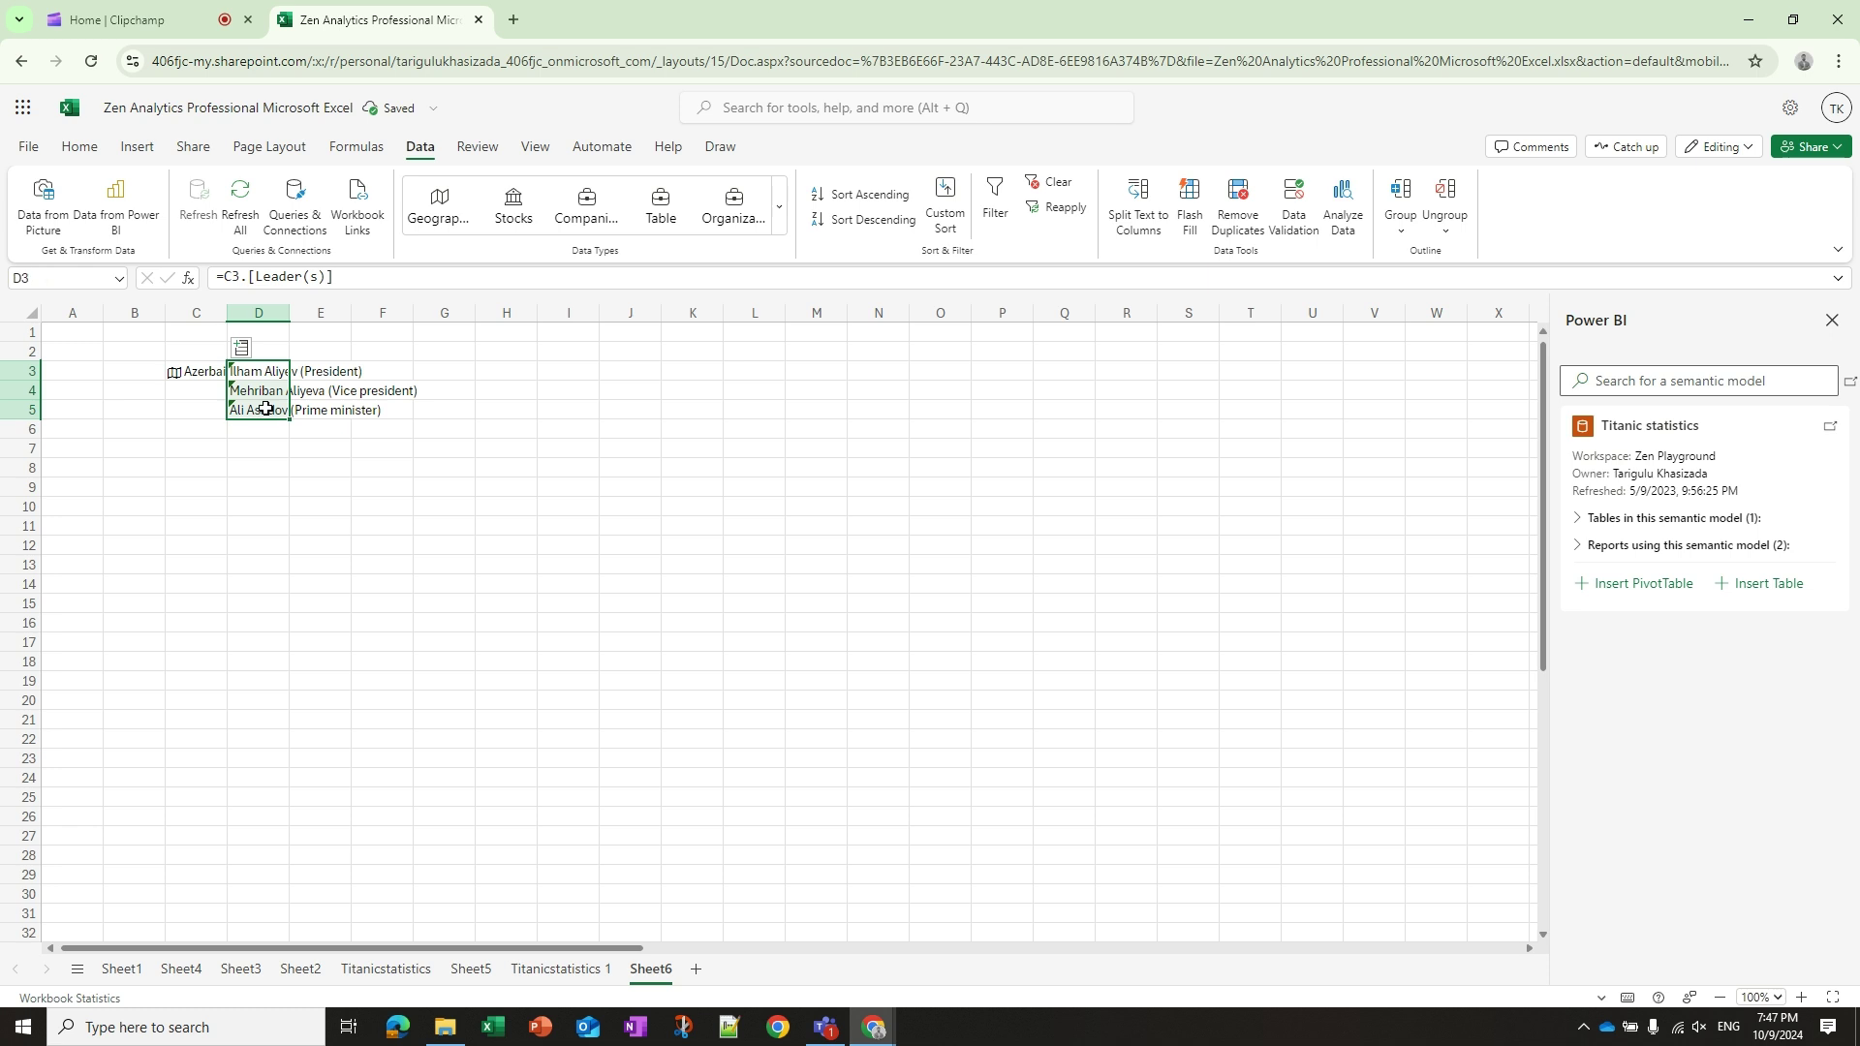
click(218, 378)
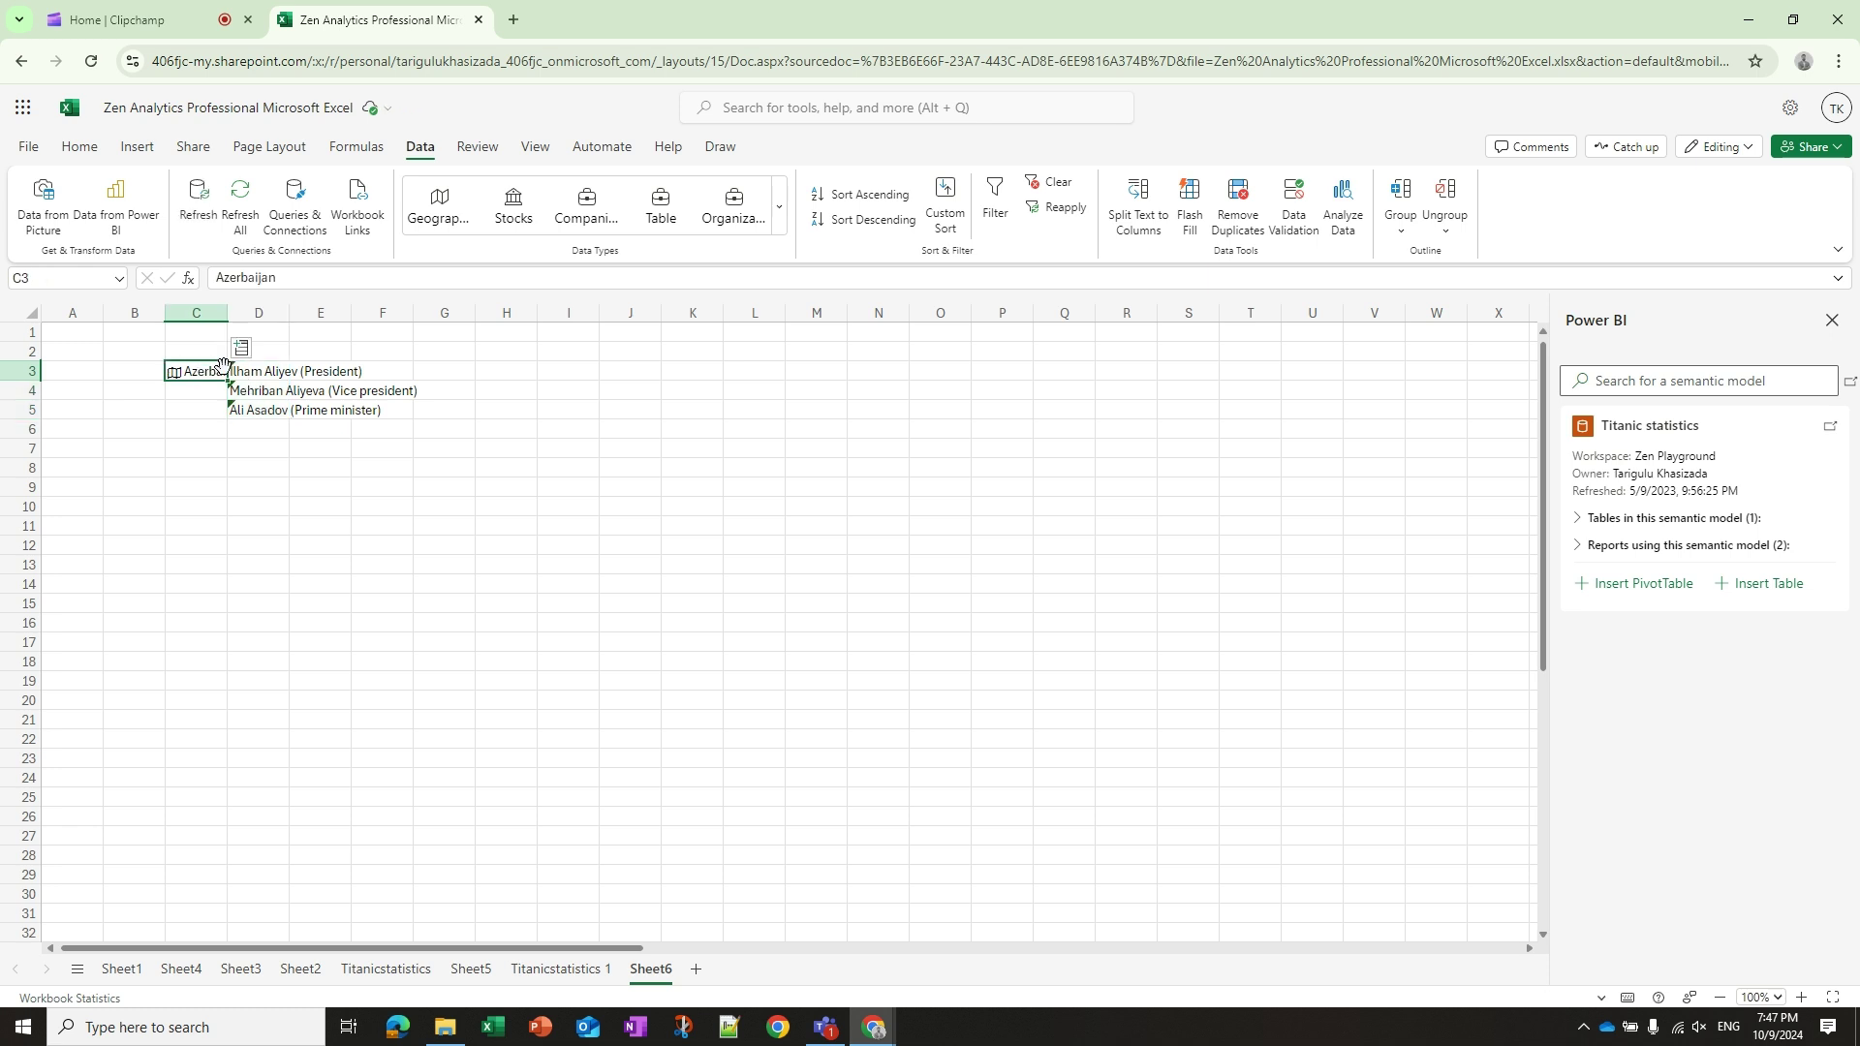
- Extract the Forested area (%) field into E3, showing 14.1%
click(243, 355)
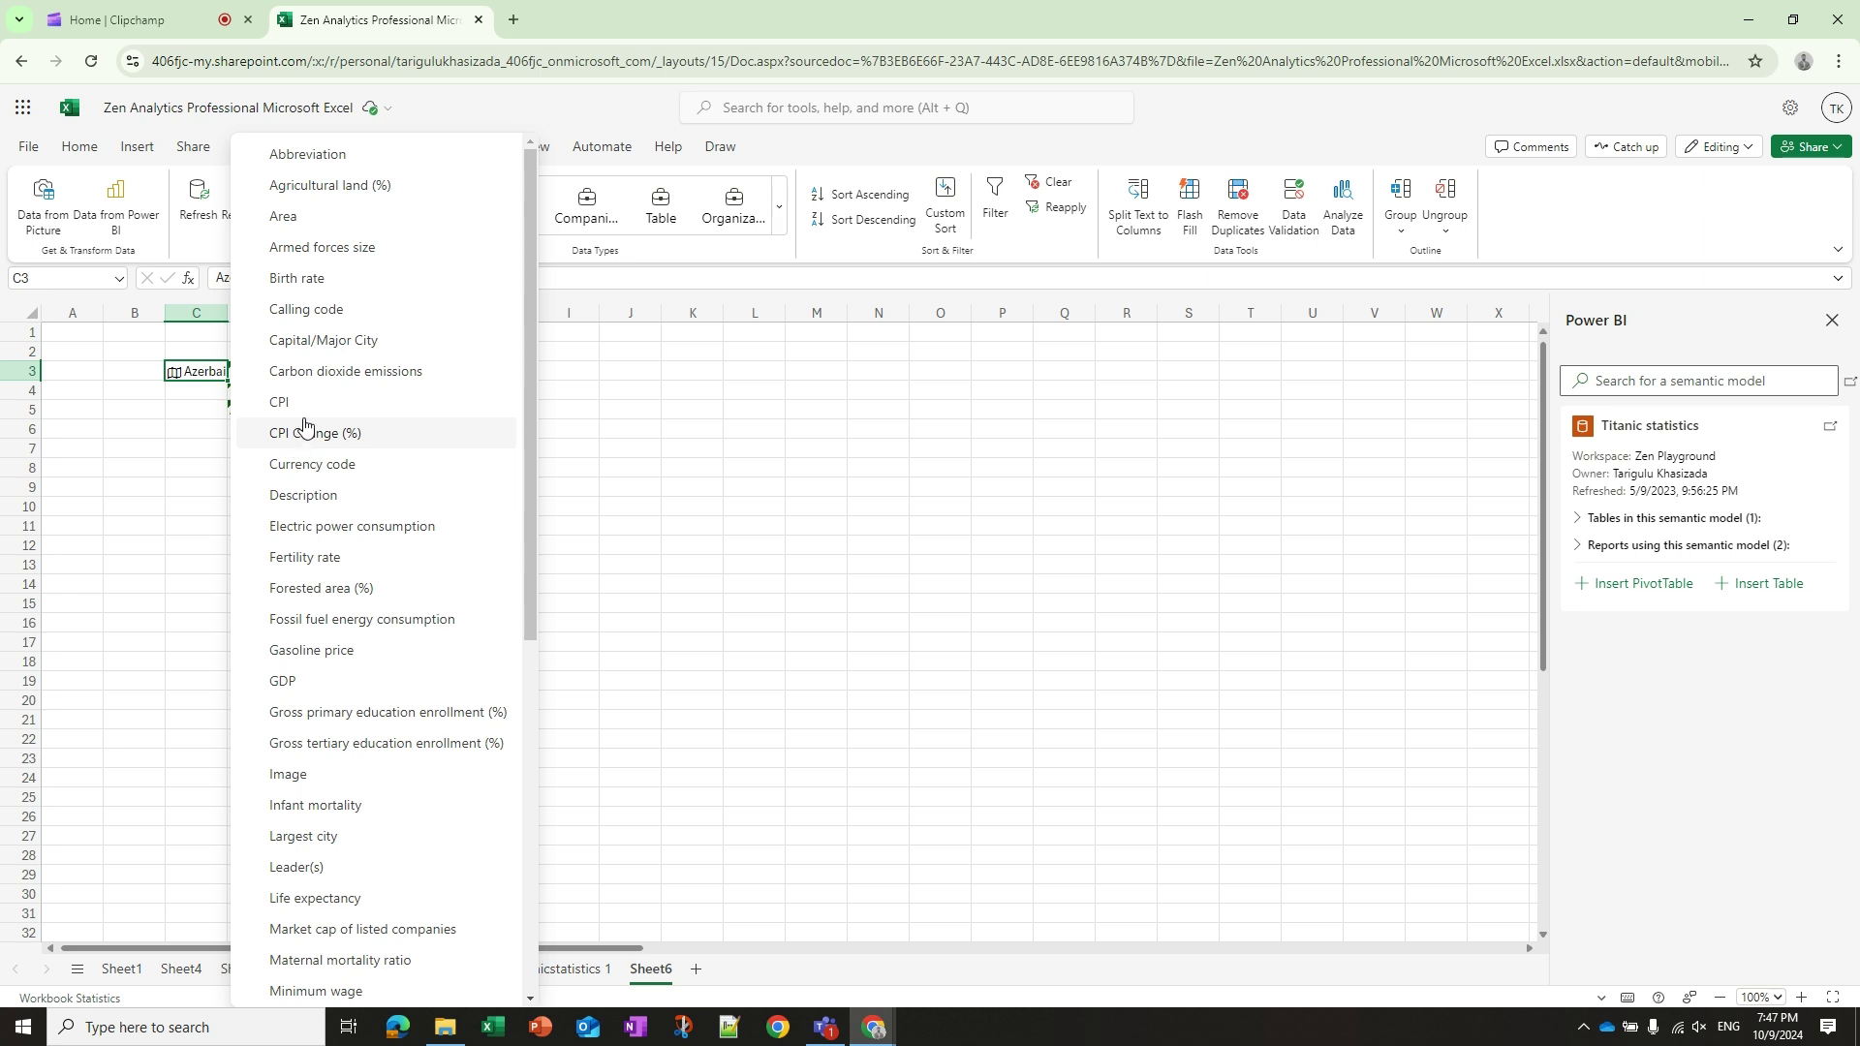
scroll(305, 426, down, 1)
click(319, 490)
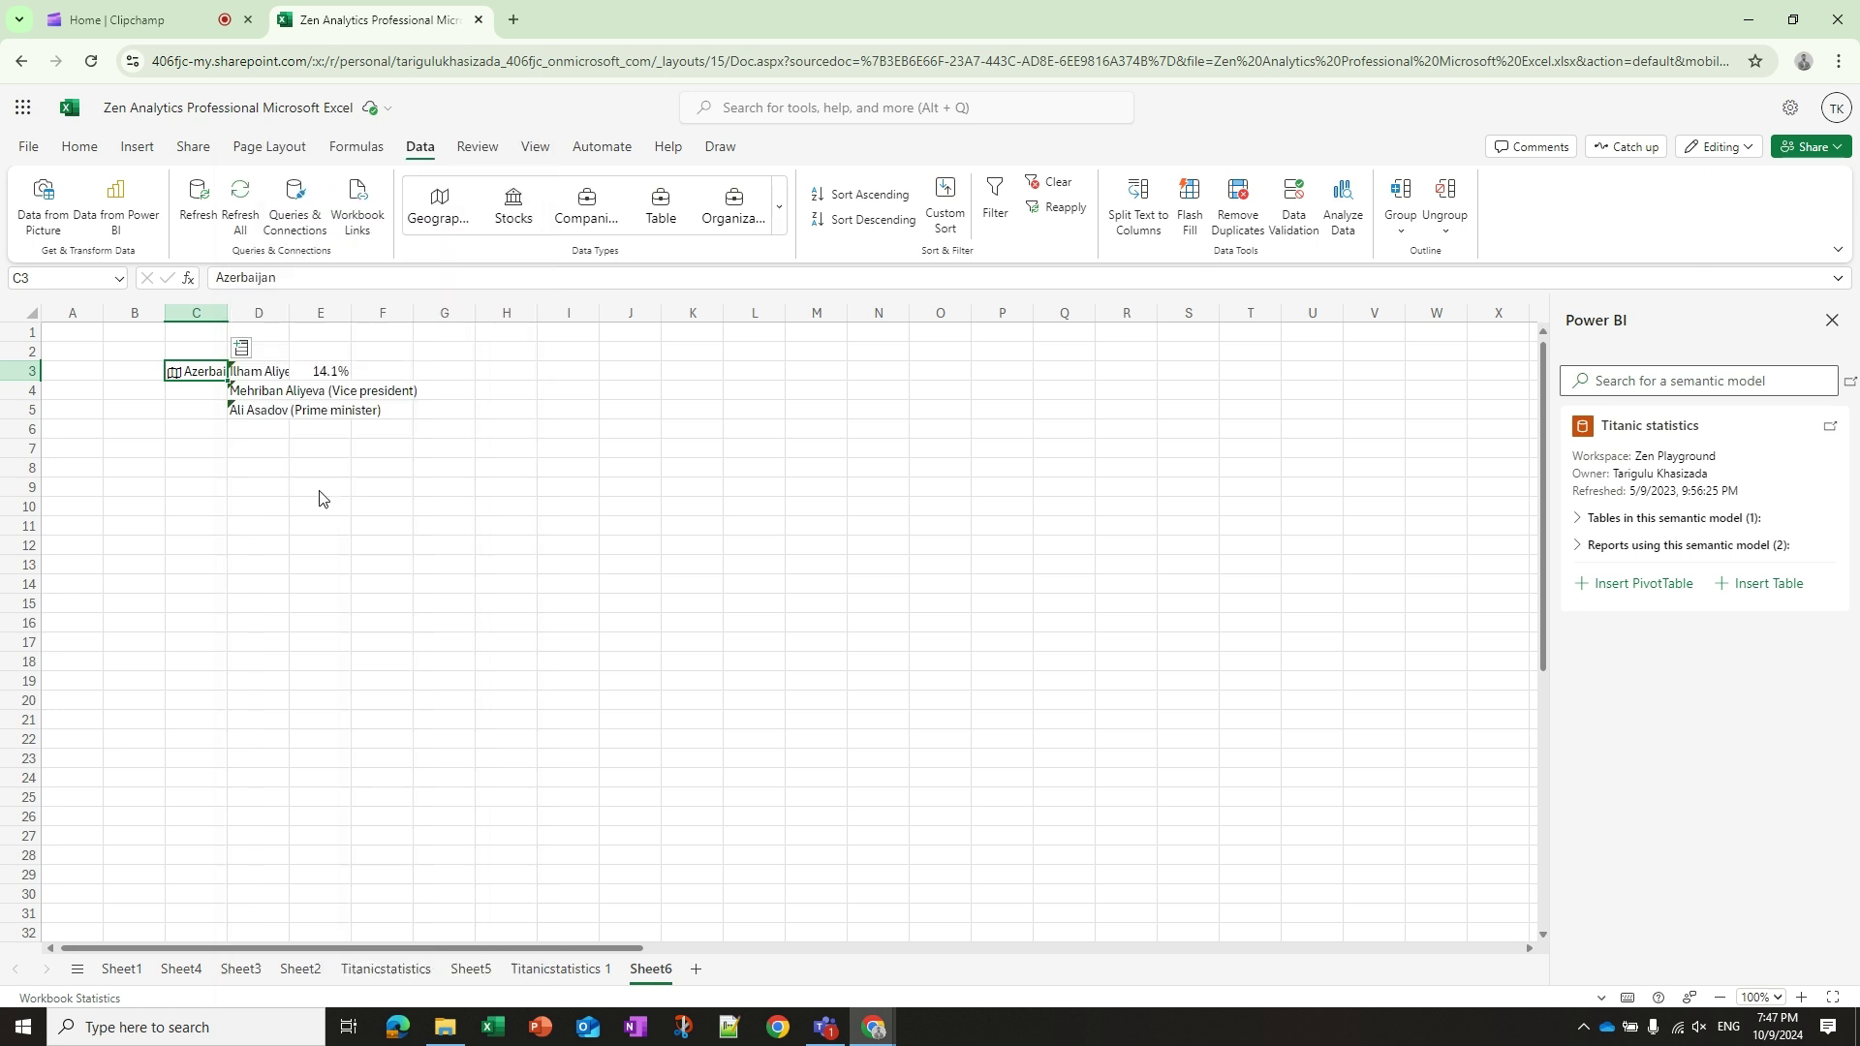
click(311, 370)
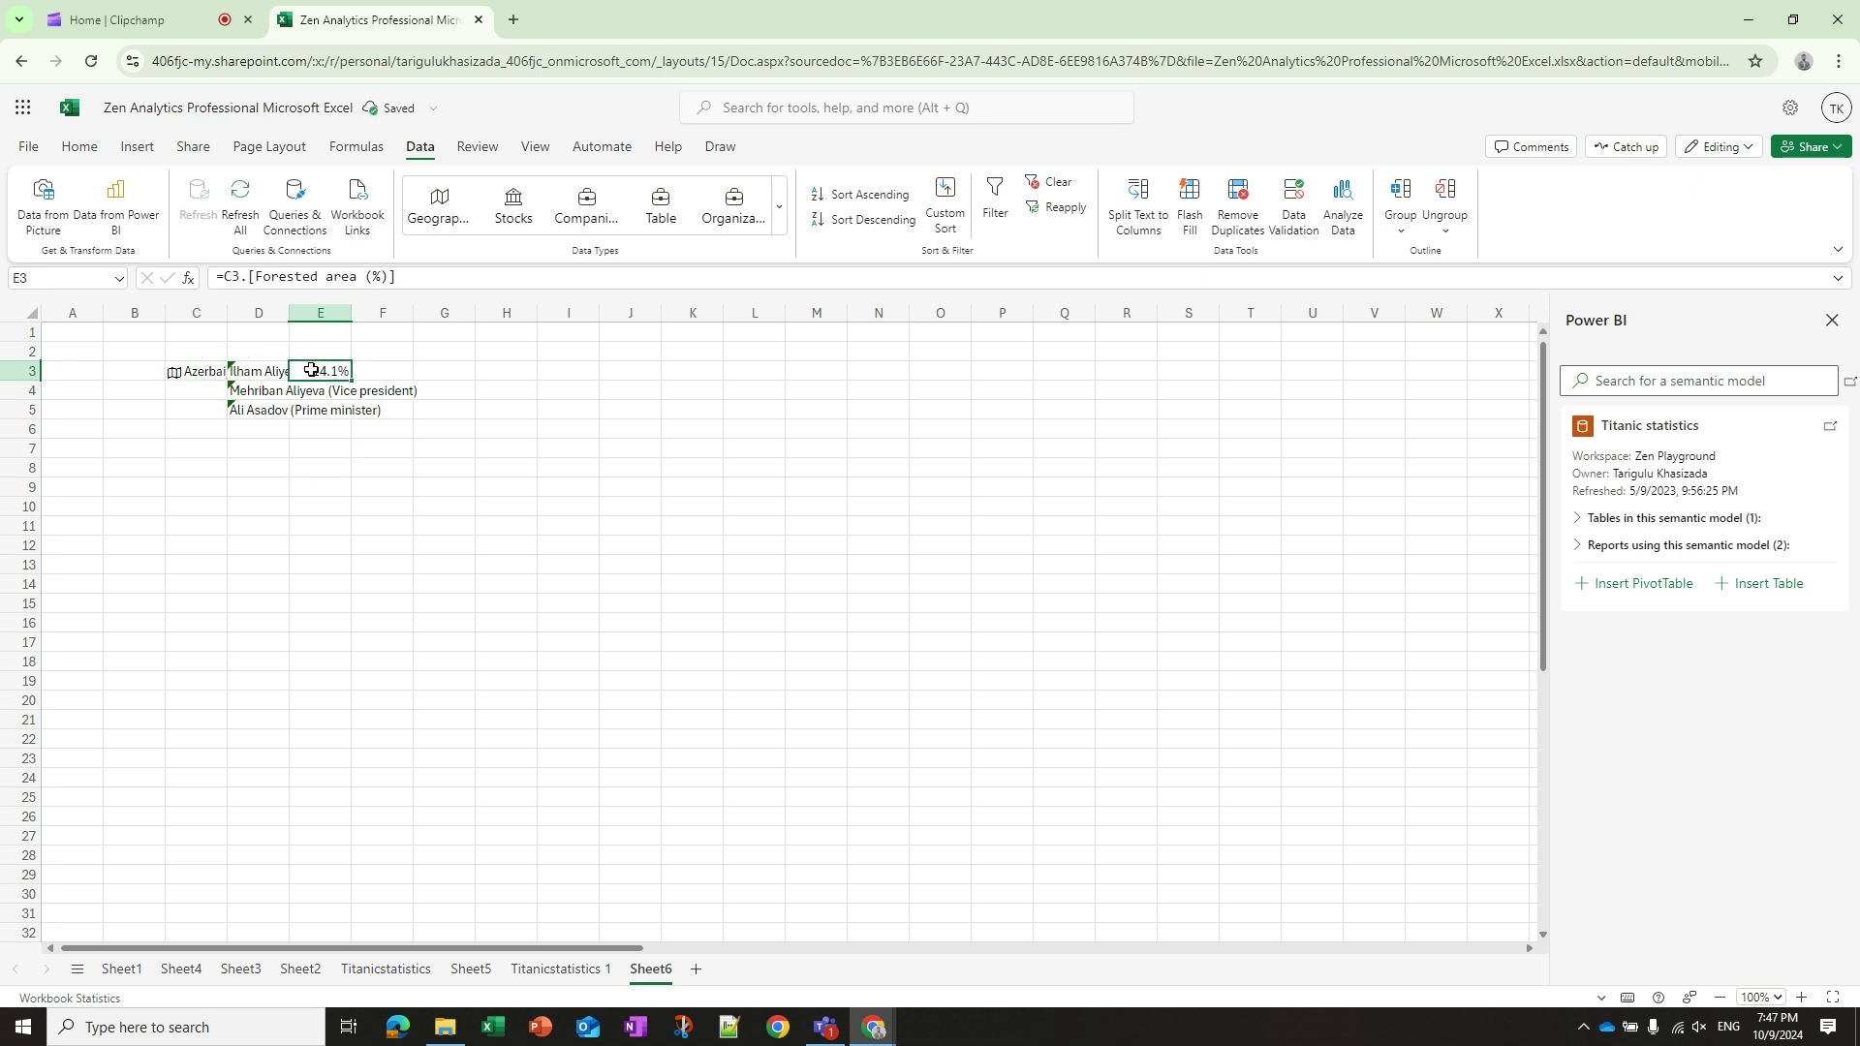